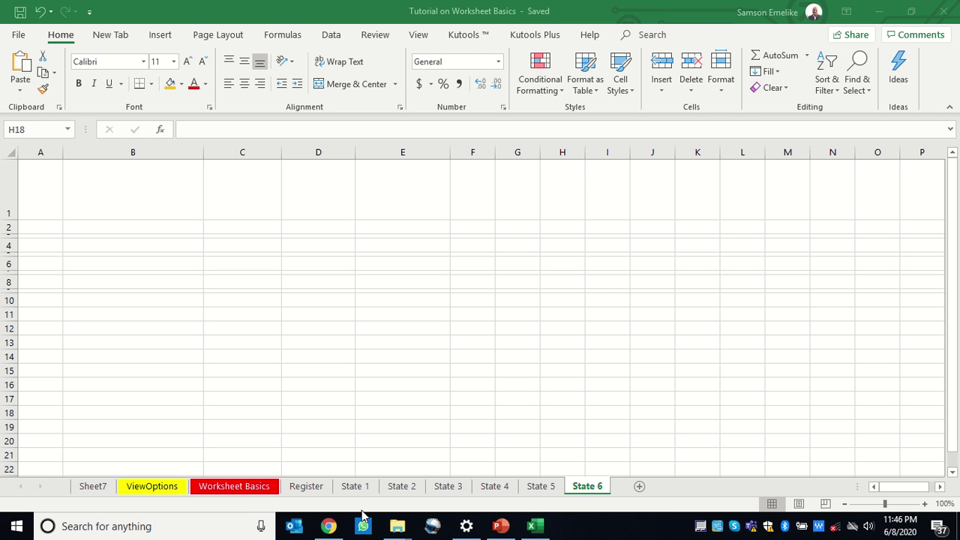
Bring Excel into focus and review the Register sheet's Monthly Summary Form
click(300, 486)
click(300, 486)
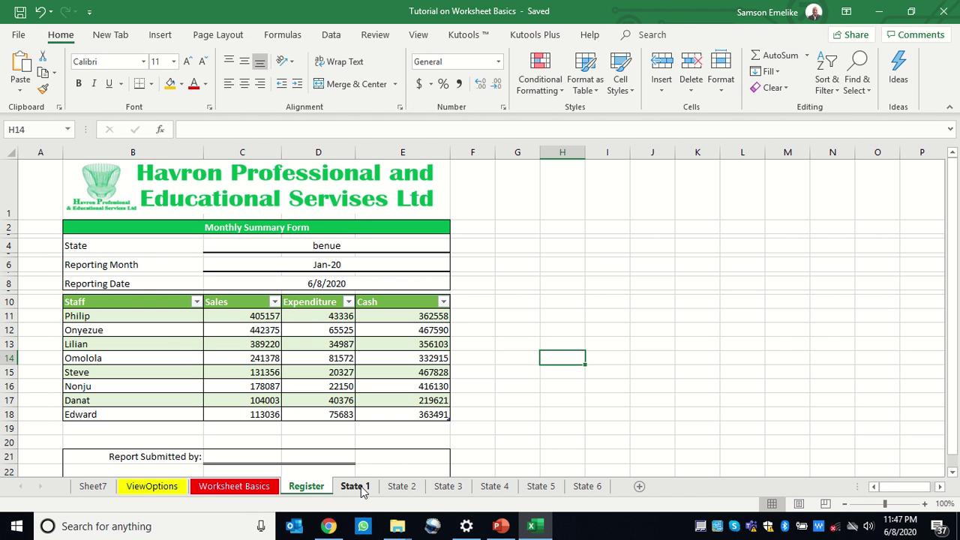
Look through the blank State 1 to State 6 sheets
click(360, 486)
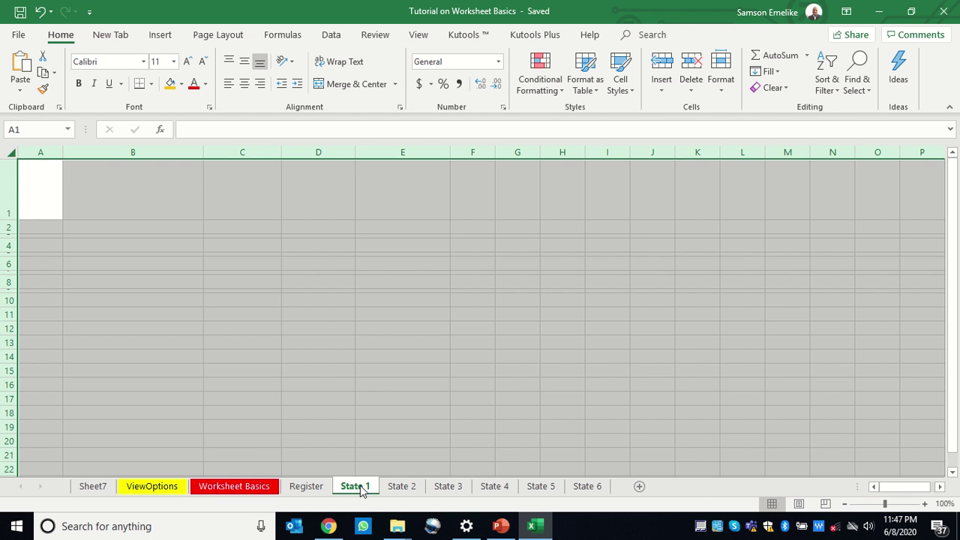
click(403, 488)
click(448, 488)
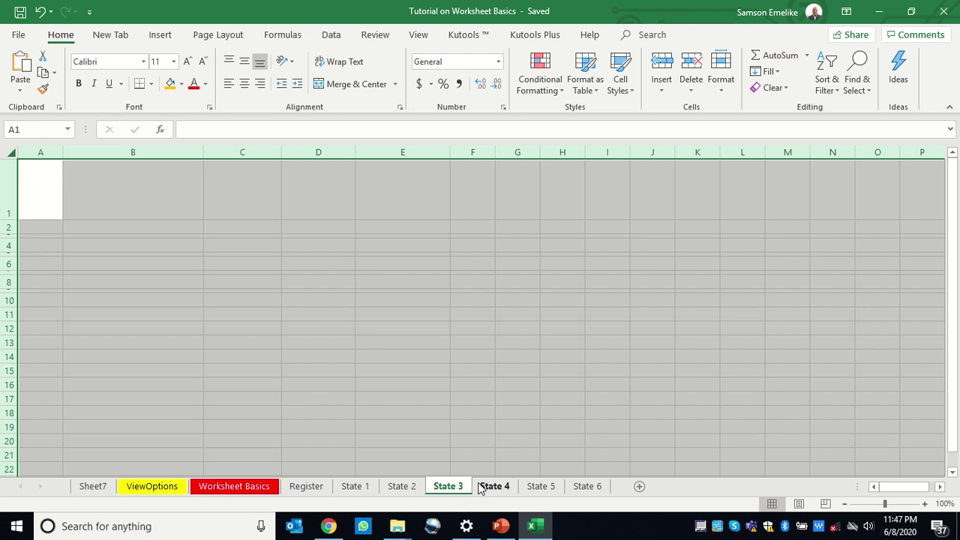
click(492, 487)
click(539, 487)
click(578, 487)
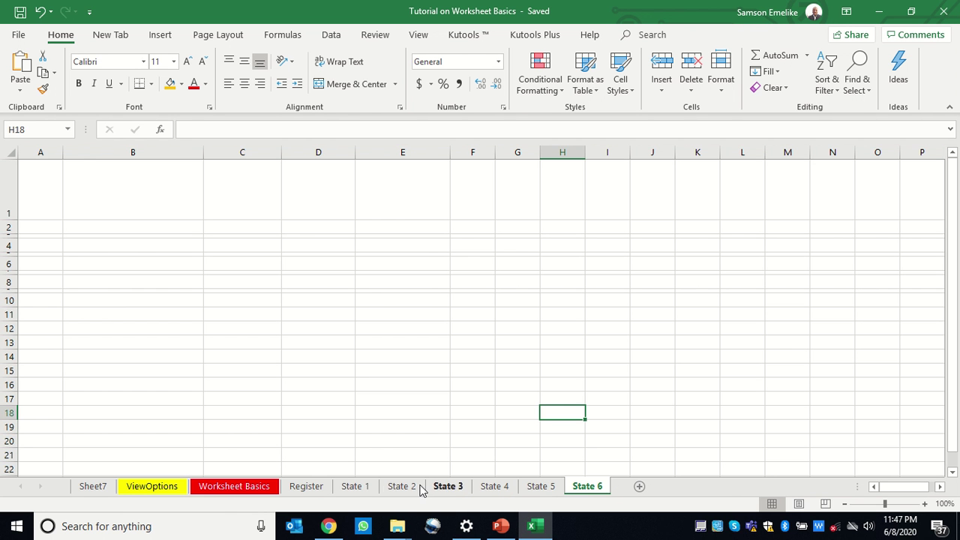
Group sheets State 1–6 and enter Havron in cell E1 on all of them
click(357, 489)
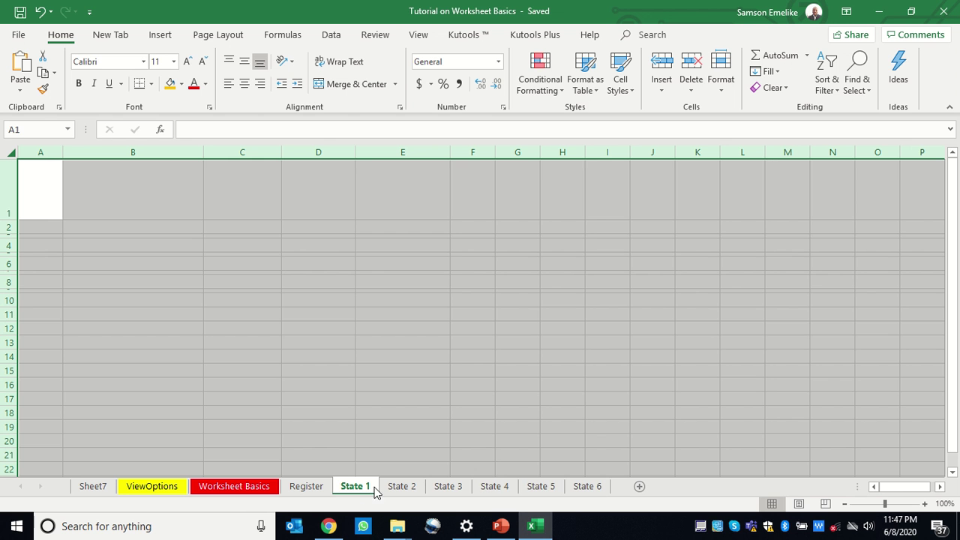
shift+click(591, 488)
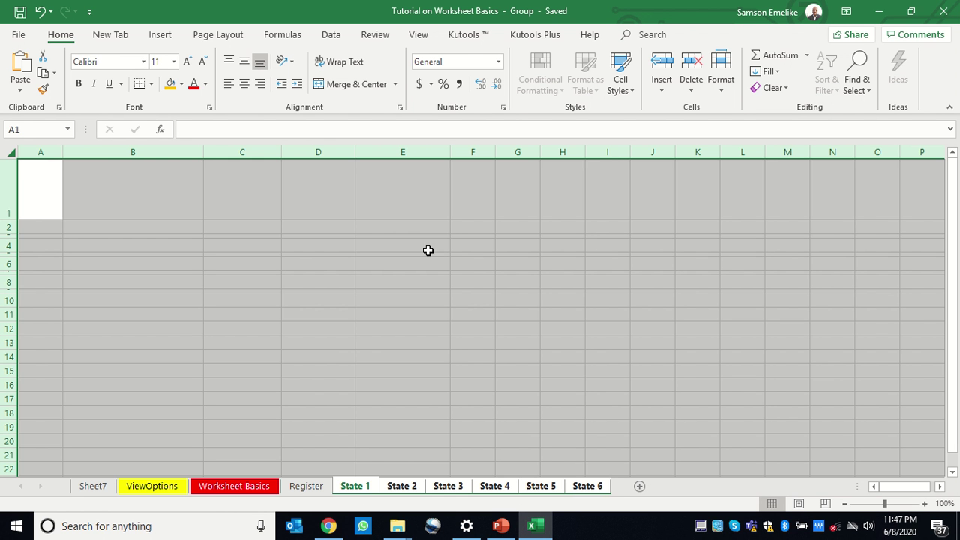
click(400, 165)
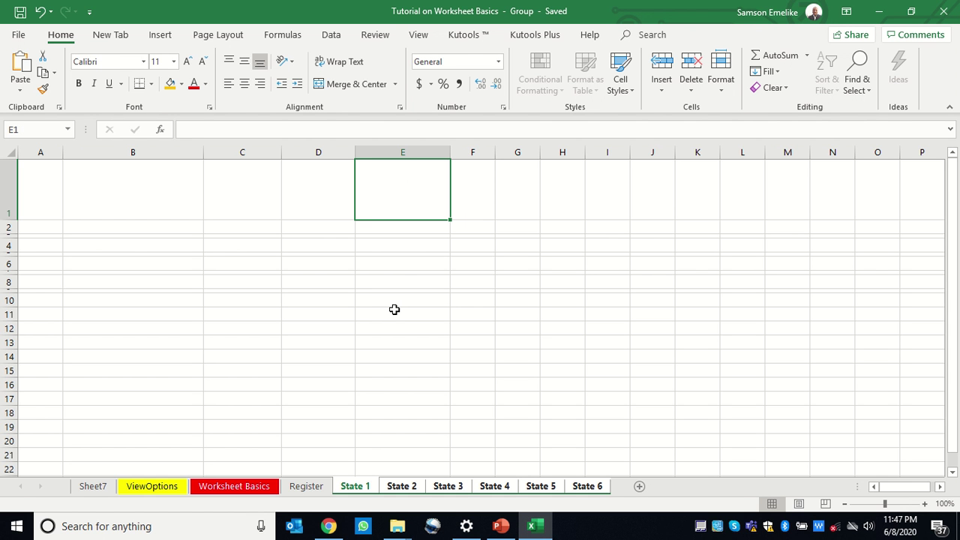
text(Havron)
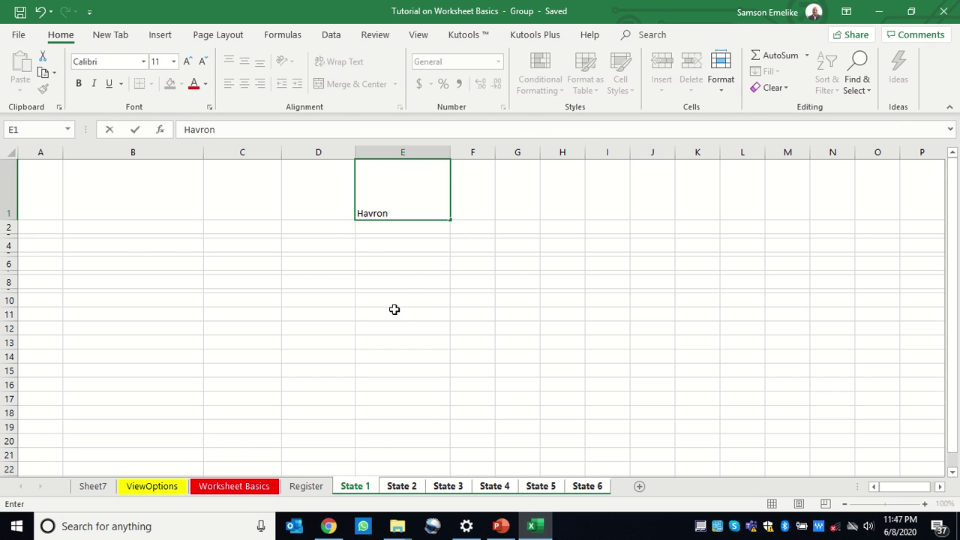
key(Return)
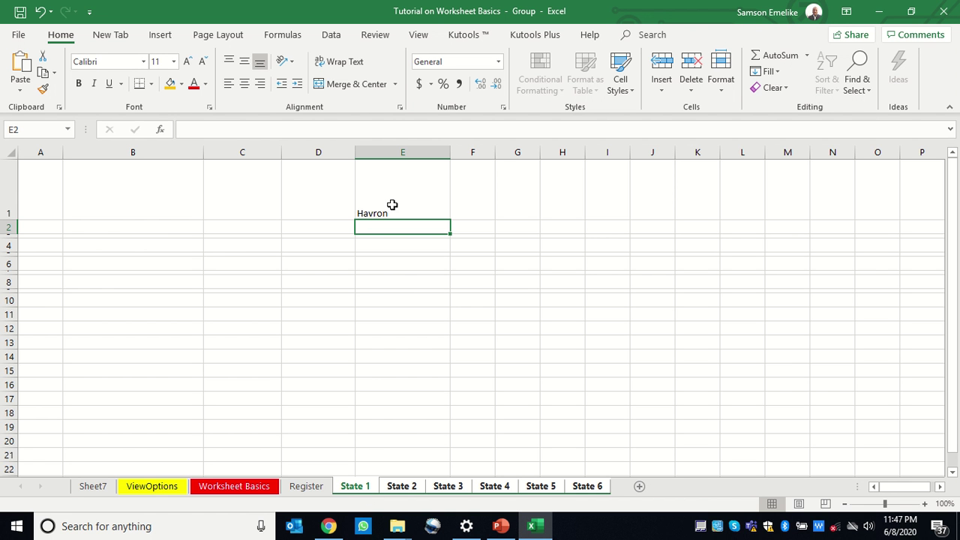
Verify Havron appears in E1 on the State 2, 3 and 4 sheets
click(406, 487)
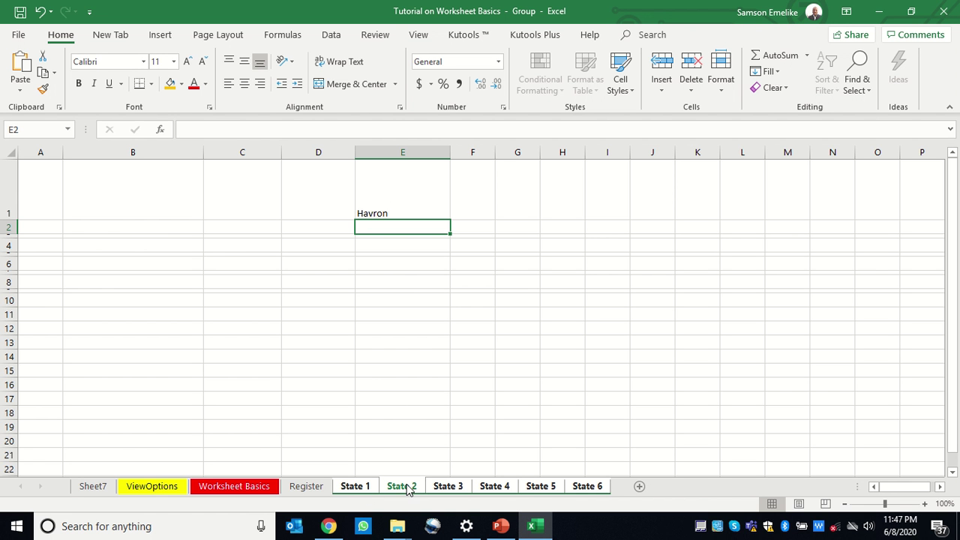
click(446, 487)
click(503, 487)
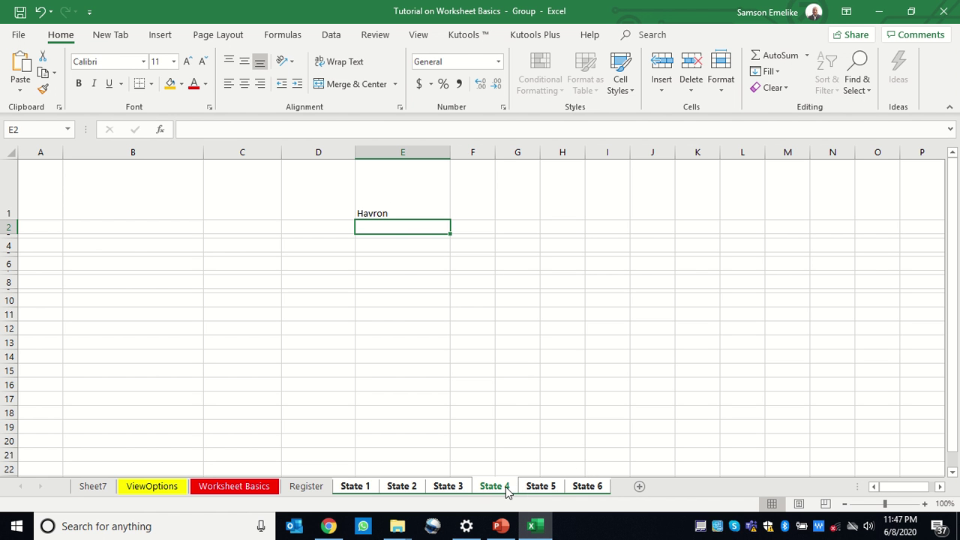
Ungroup the State sheets, view State 3 alone, and return to State 1
right_click(507, 489)
click(545, 477)
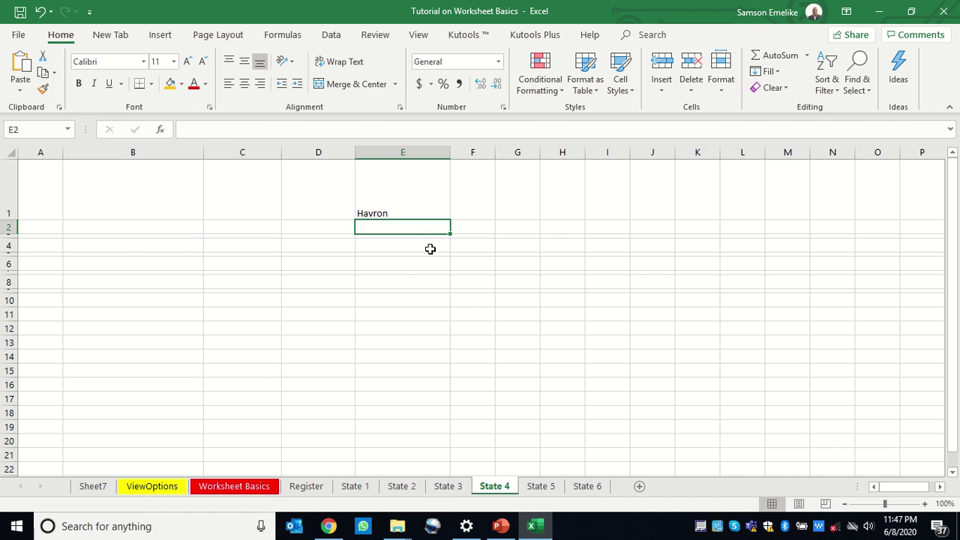
click(455, 489)
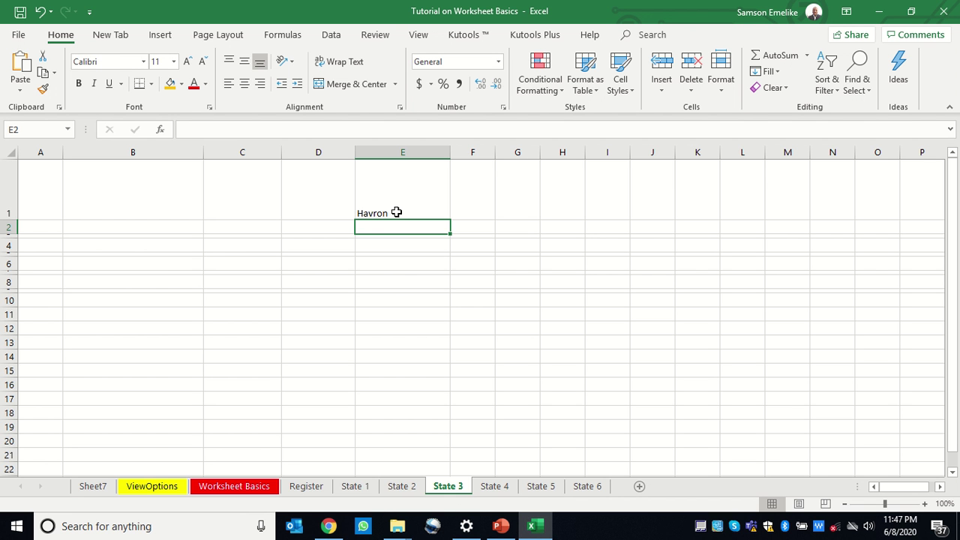
click(356, 486)
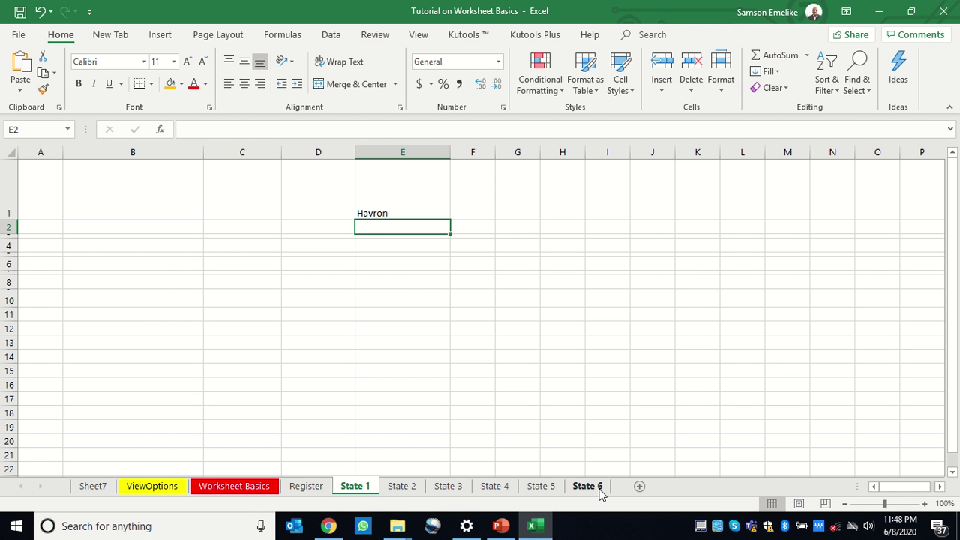
Delete the Havron logo picture from the top of the Register sheet's form
click(309, 489)
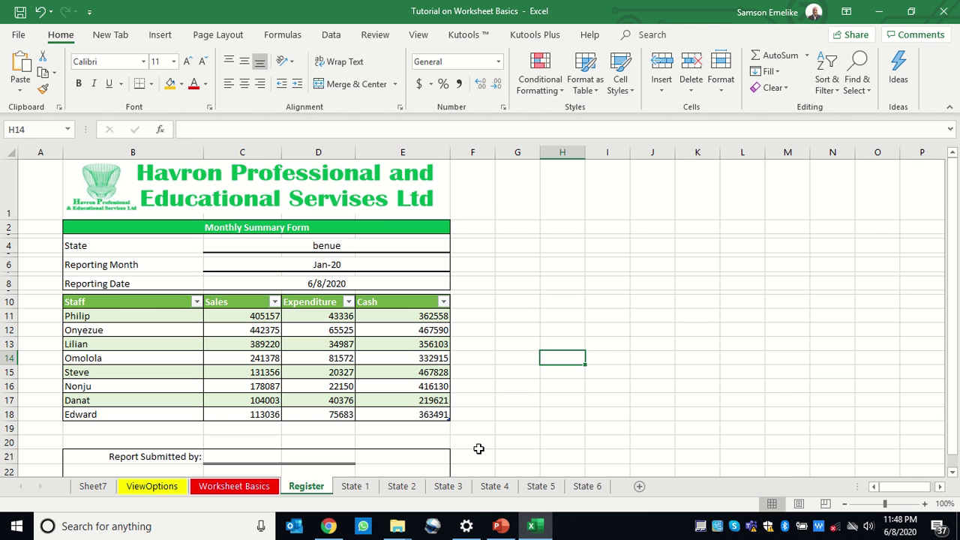
click(354, 194)
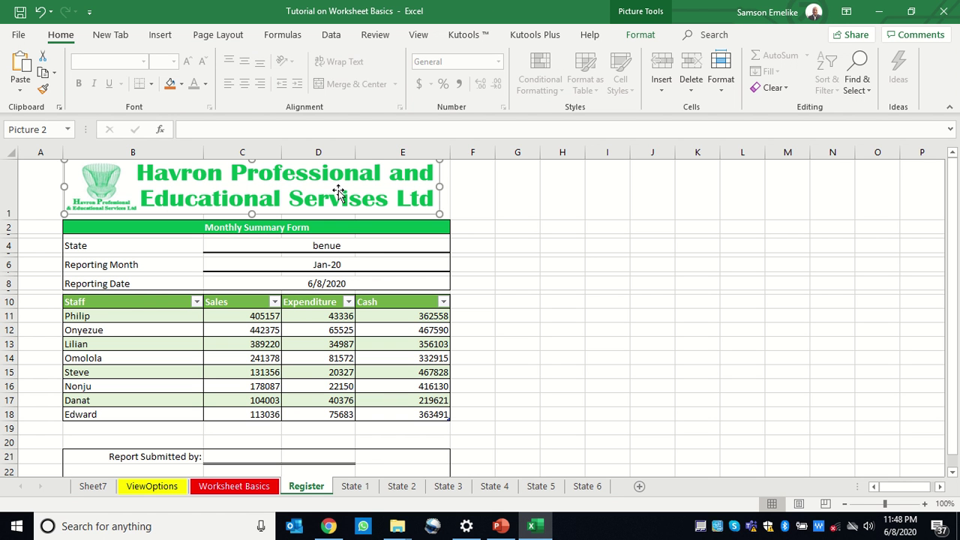
key(Delete)
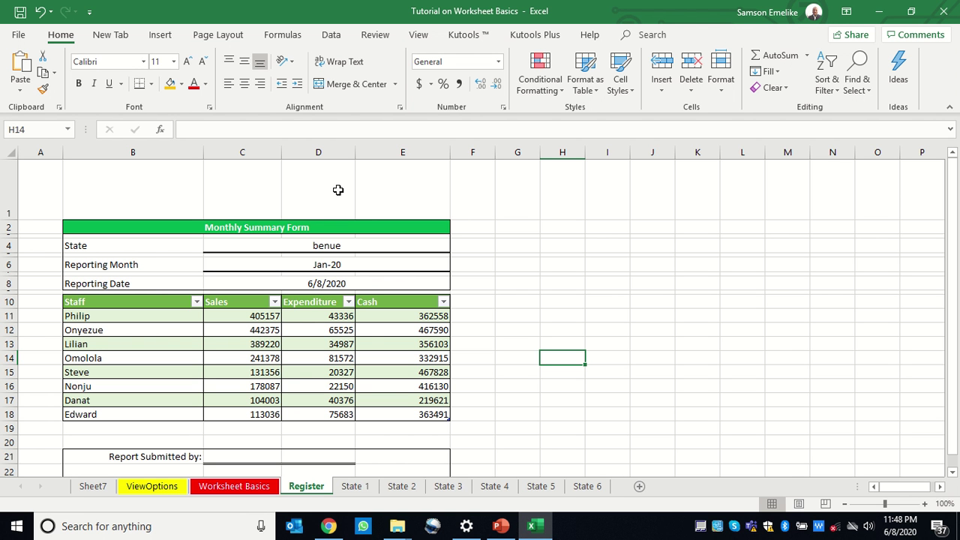
Select cell C12 inside the staff table and show its Table Design options
click(245, 347)
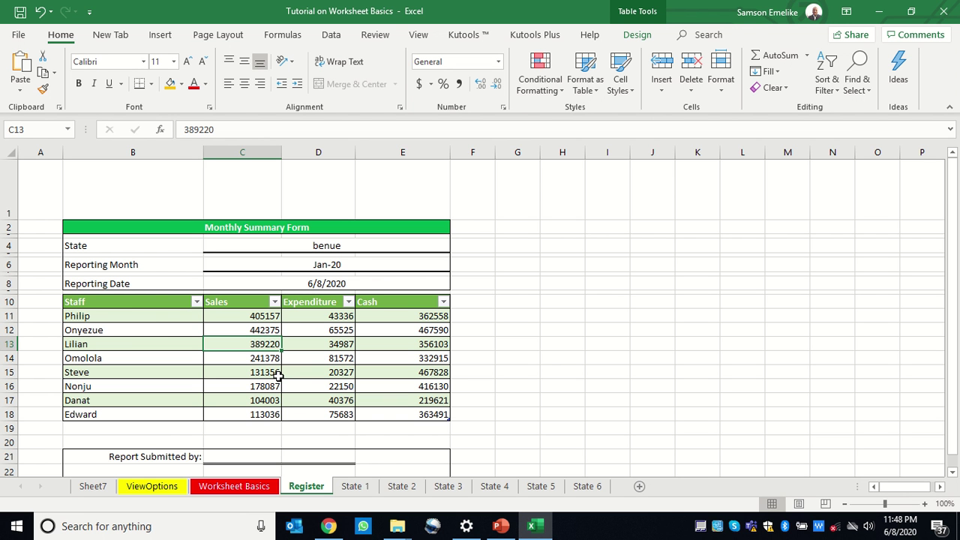
click(248, 328)
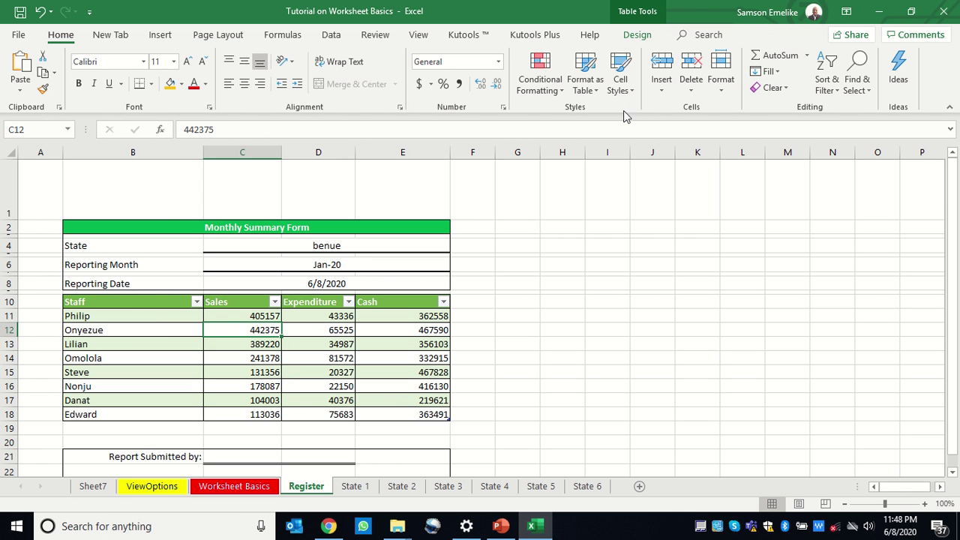
click(642, 11)
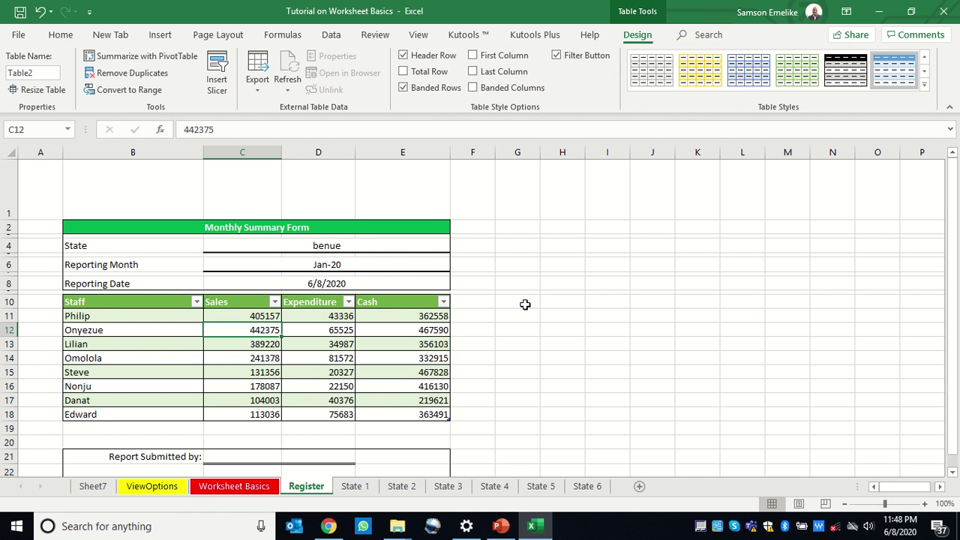
Give H10:L18 all borders, and give the H10:L10 header row gold fill with light text
drag(561, 299, 740, 415)
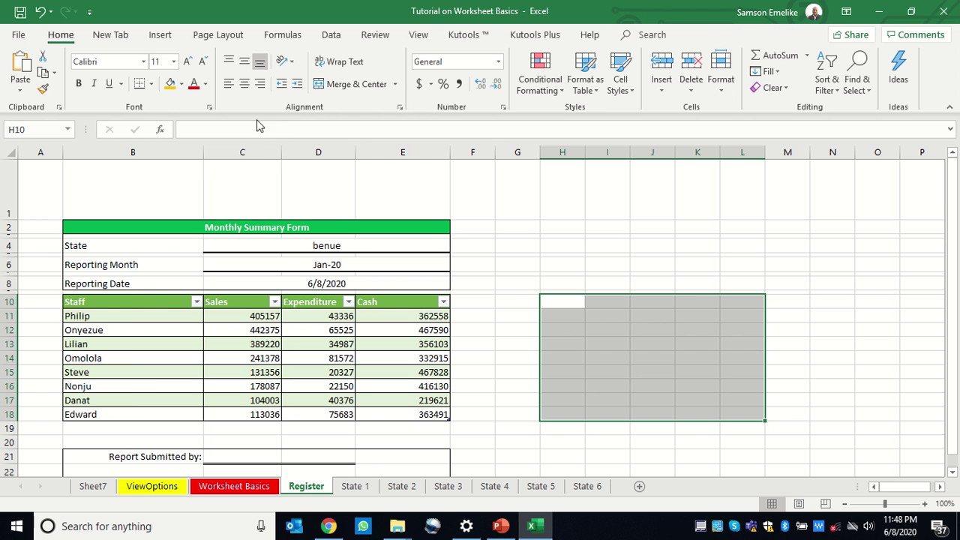
click(150, 84)
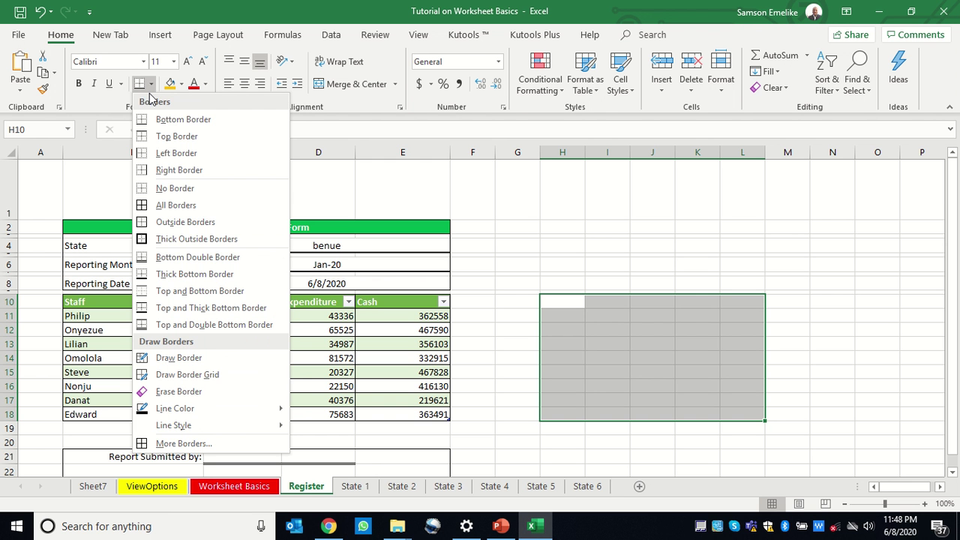
click(146, 205)
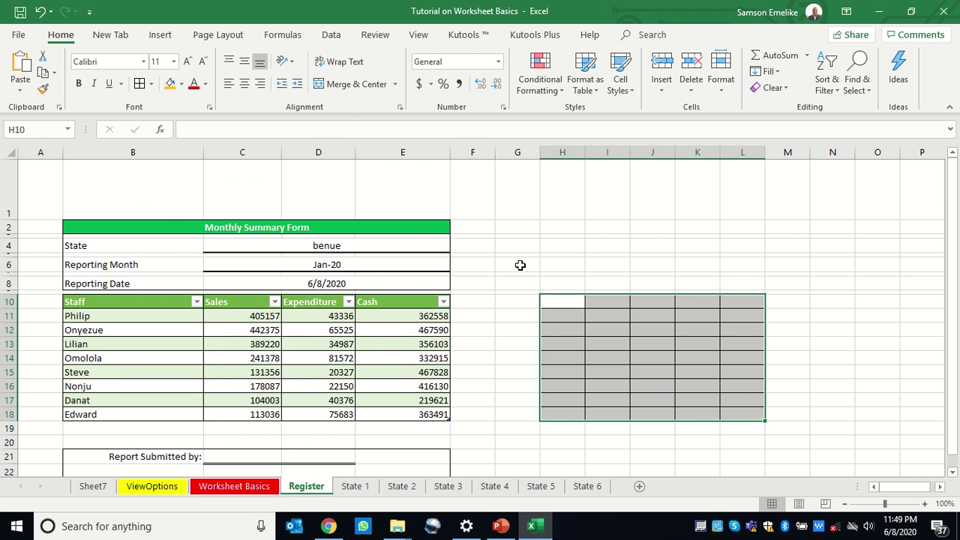
drag(547, 300, 737, 302)
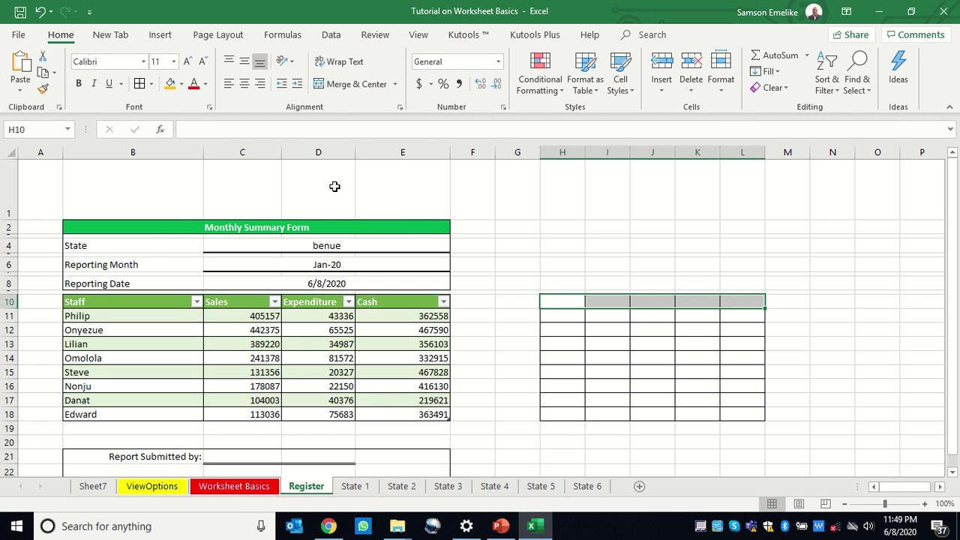
click(170, 83)
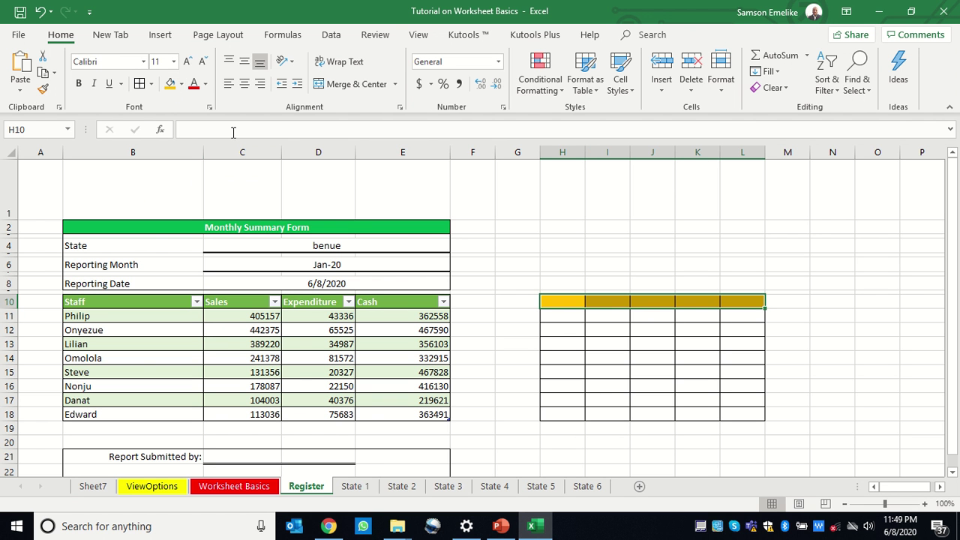
click(206, 83)
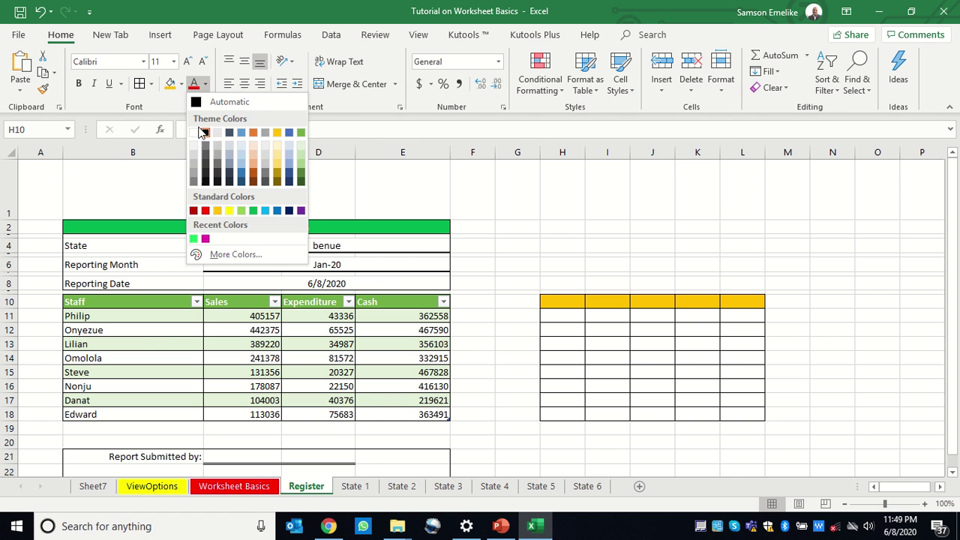
click(203, 132)
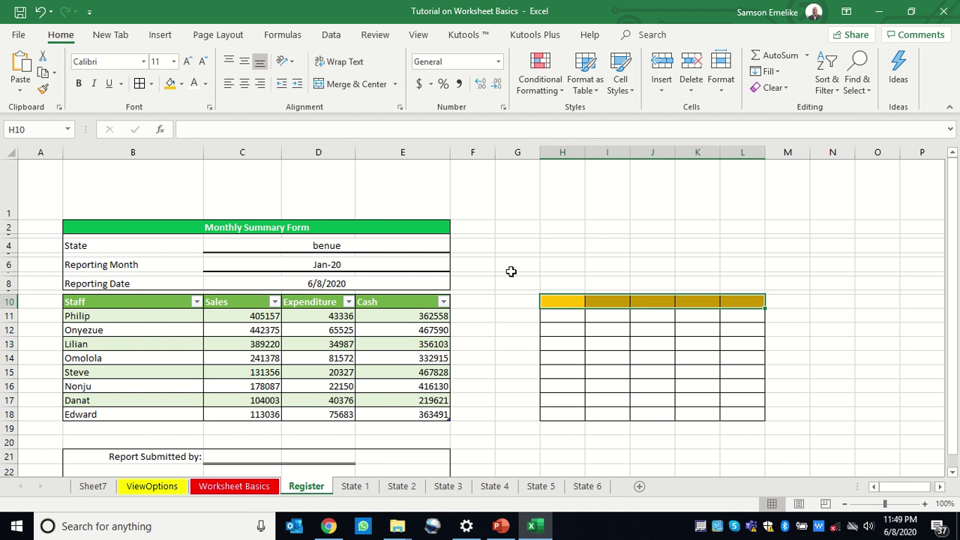
Enter the headers Name, Sales, Exp, Cash and Bal across H10:L10
click(558, 299)
text(Namne)
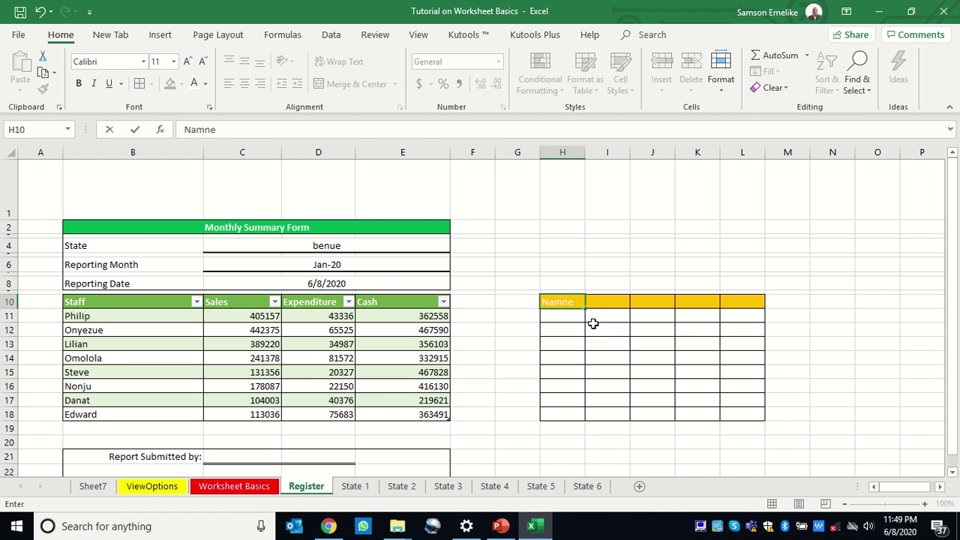
key(BackSpace)
key(BackSpace)
text(e)
key(Tab)
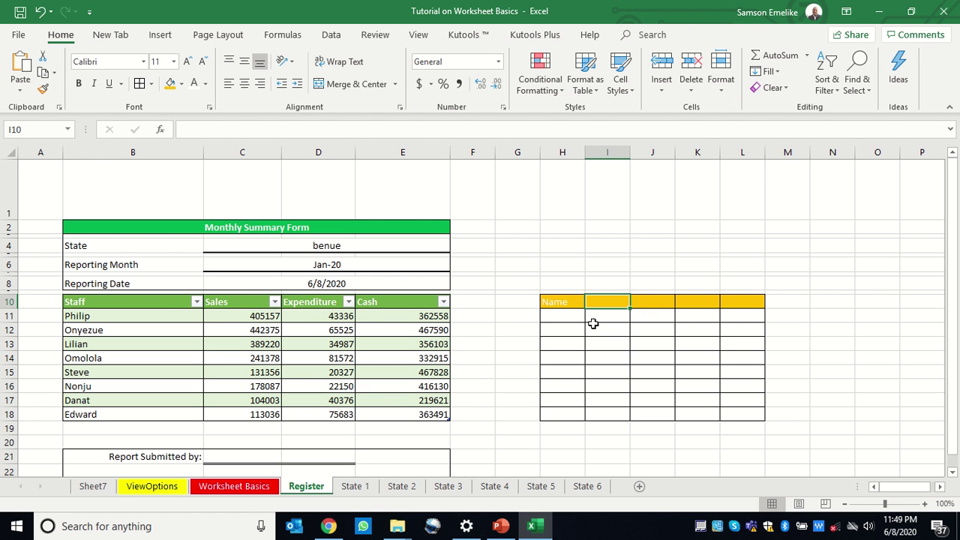
text(Sale)
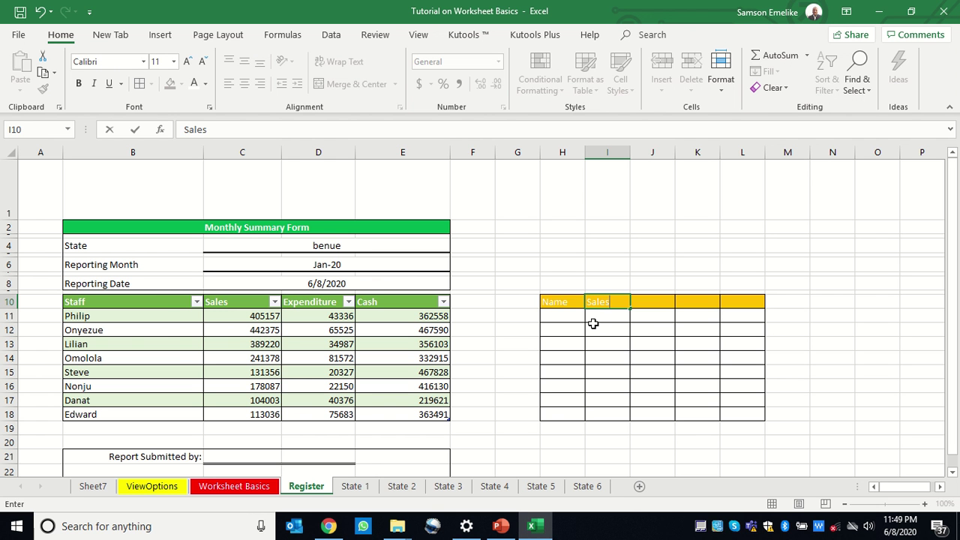
text(s)
key(Tab)
text(Exp)
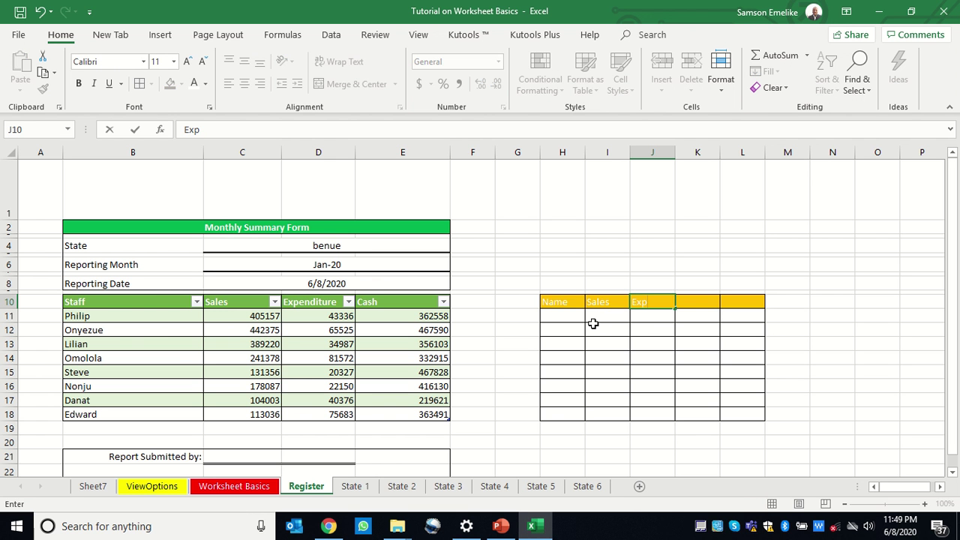
key(Tab)
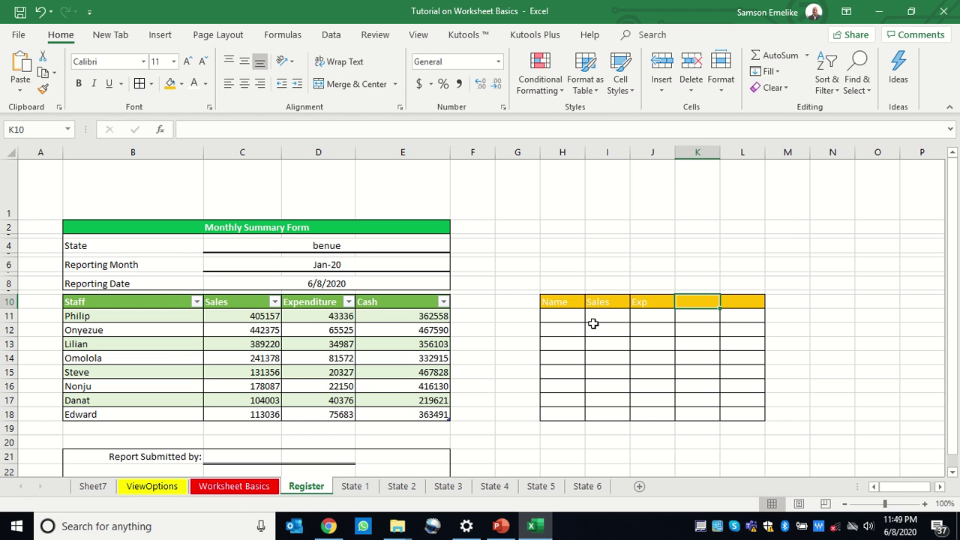
text(Cash)
key(Tab)
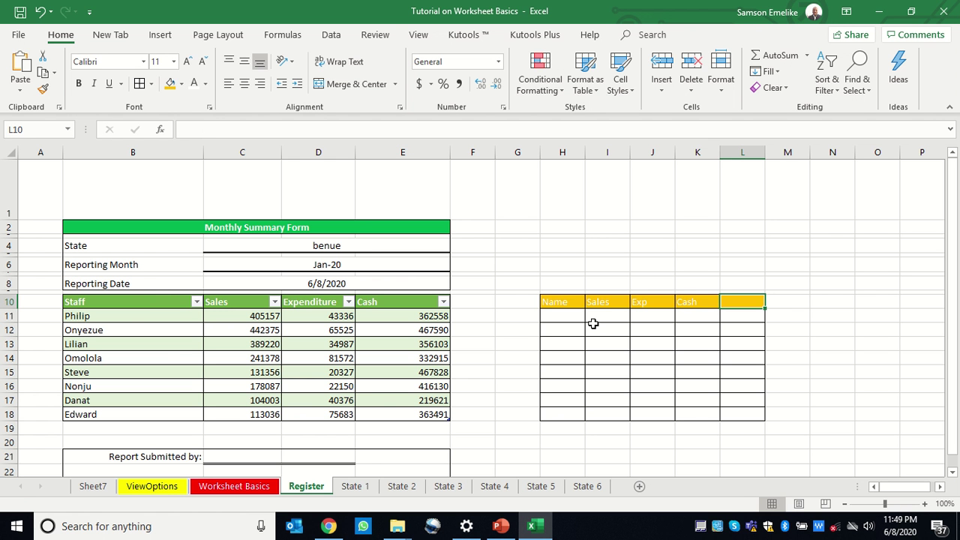
text(Bal)
key(Return)
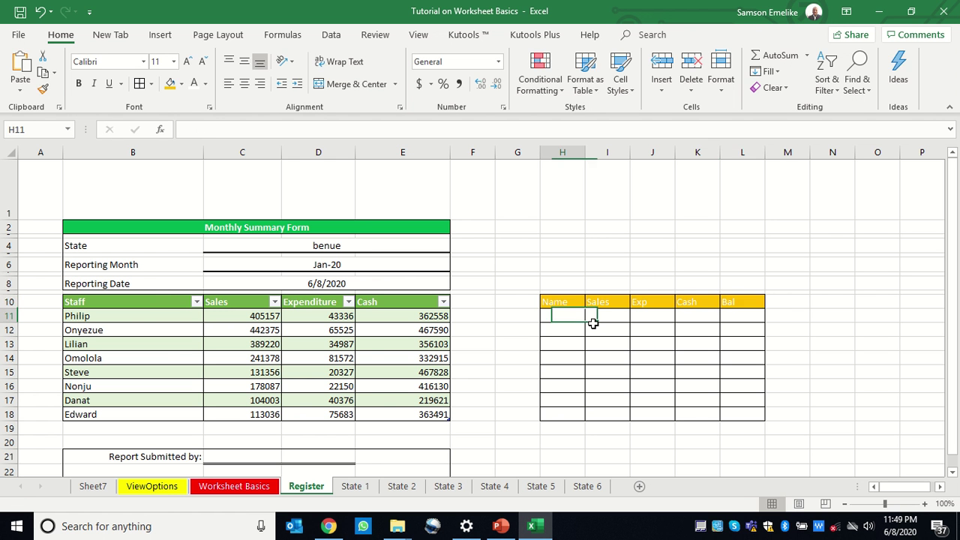
click(660, 341)
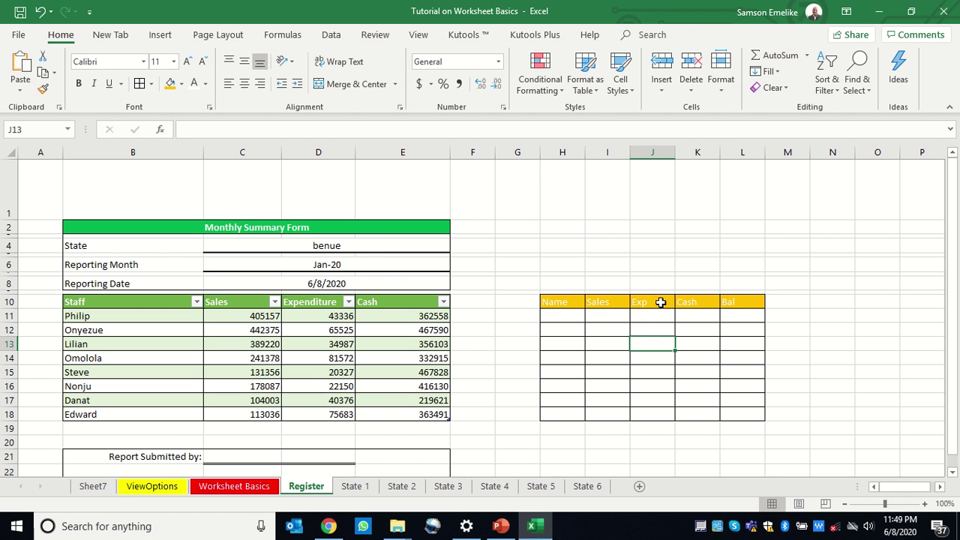
click(670, 371)
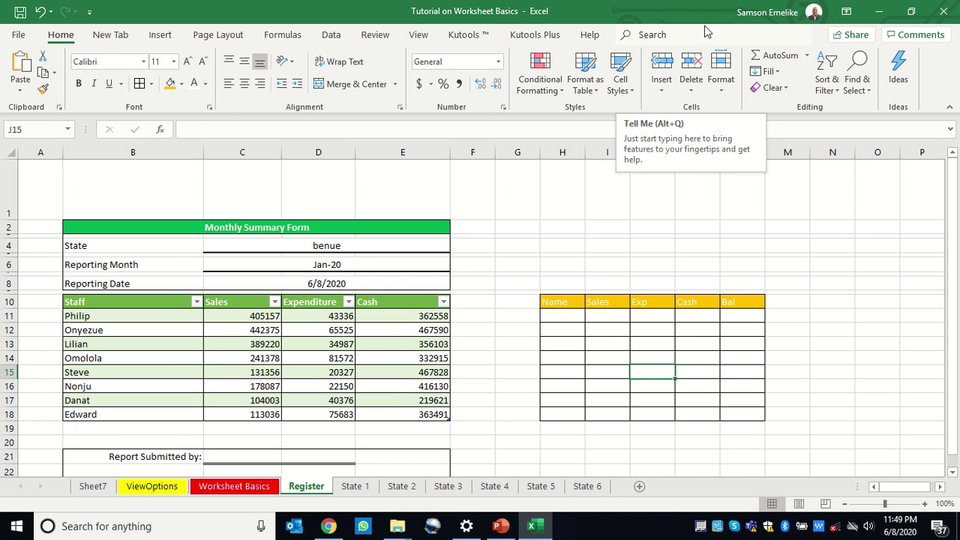
click(315, 341)
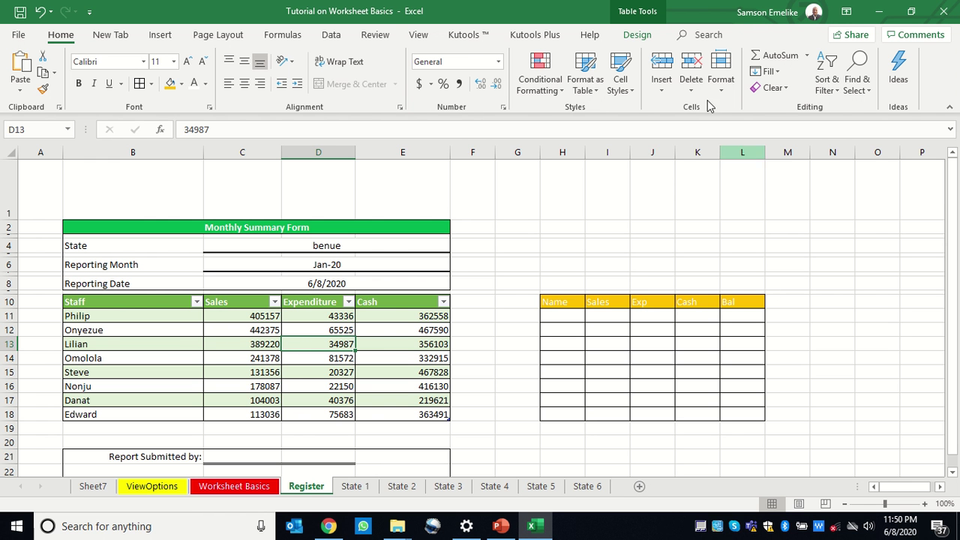
Convert the Staff table to a normal range, confirming with Yes
click(638, 35)
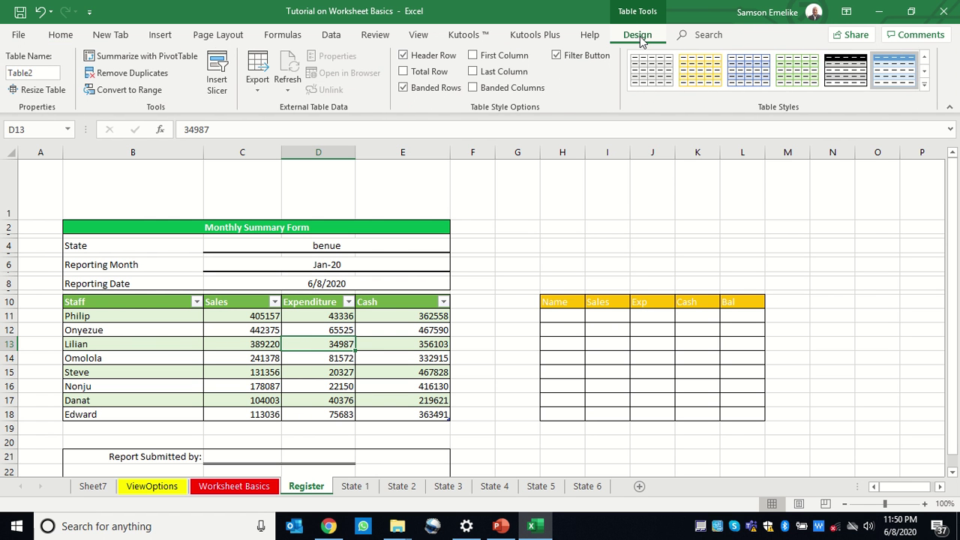
click(116, 90)
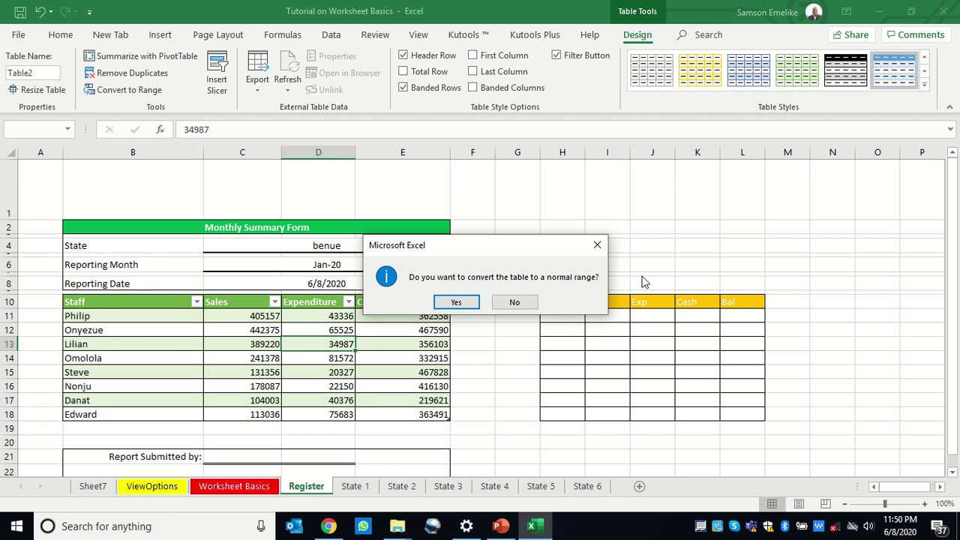
click(456, 302)
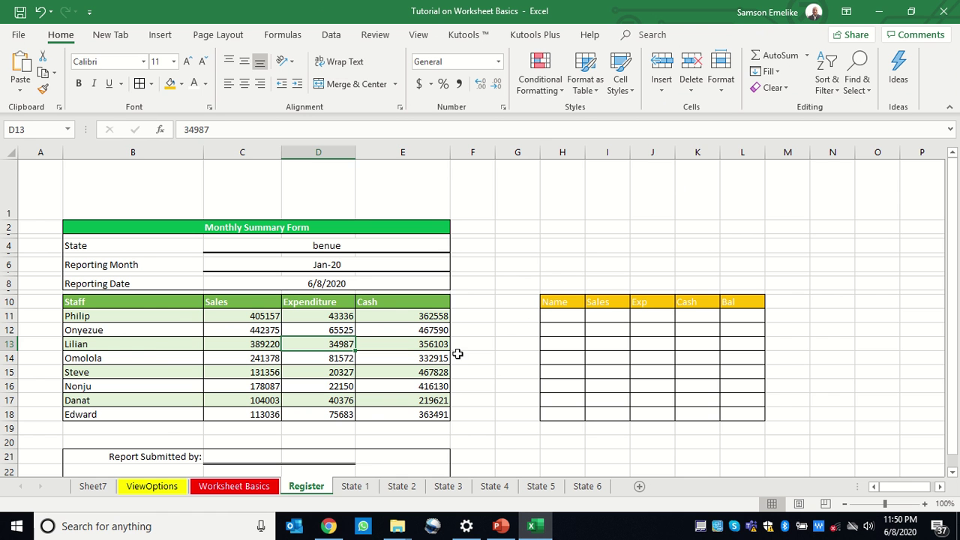
click(186, 318)
Select the entire Register sheet and copy it
click(155, 347)
click(240, 388)
click(360, 383)
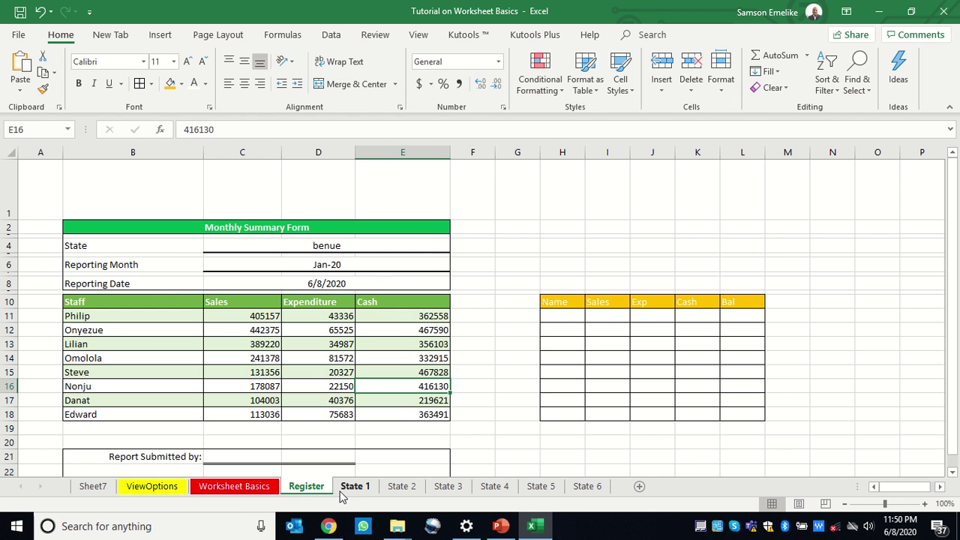
click(11, 152)
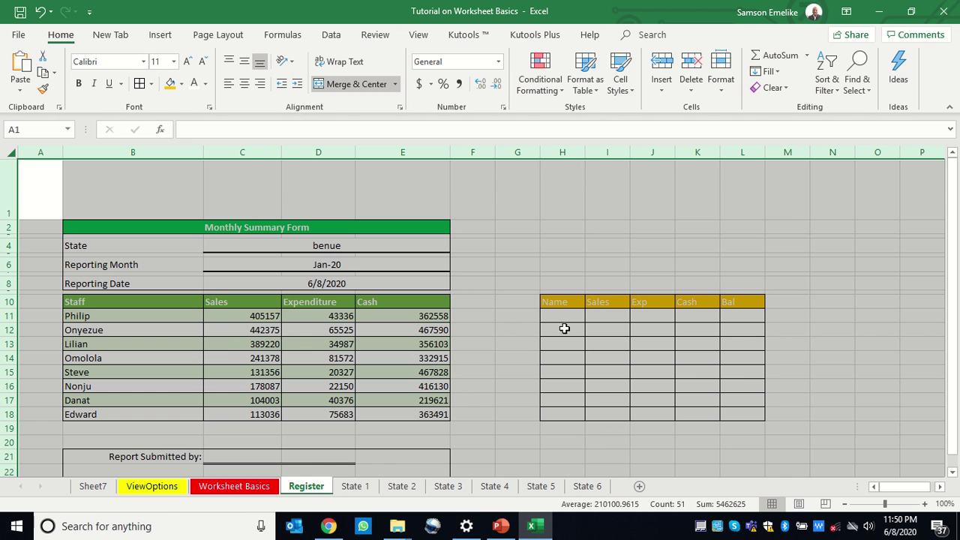
key(ctrl+c)
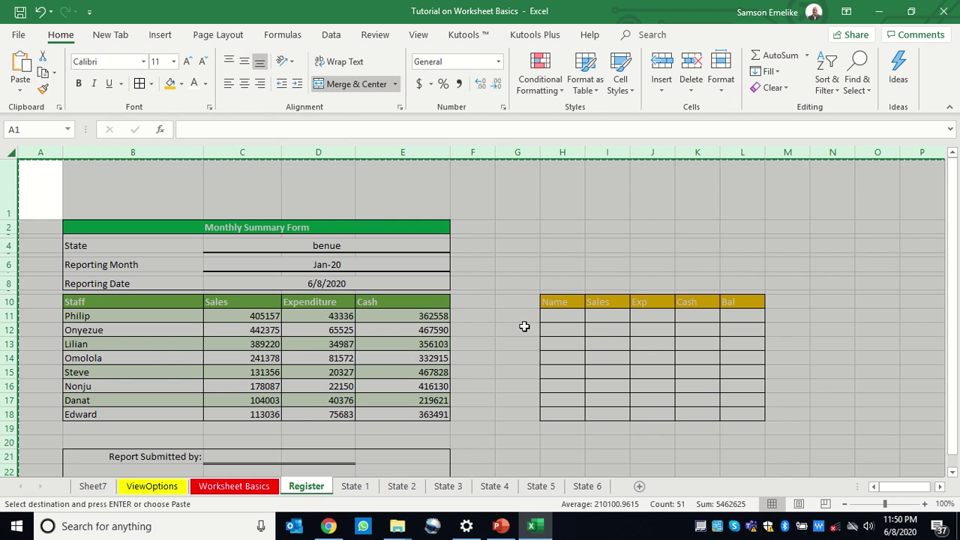
Group sheets State 1–6 and paste the copied form onto all of them
click(356, 489)
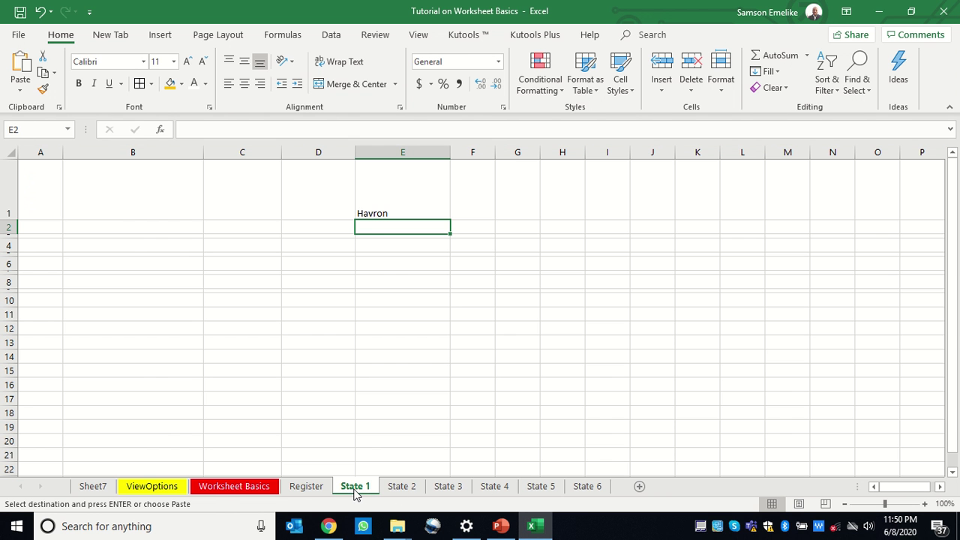
shift+click(604, 487)
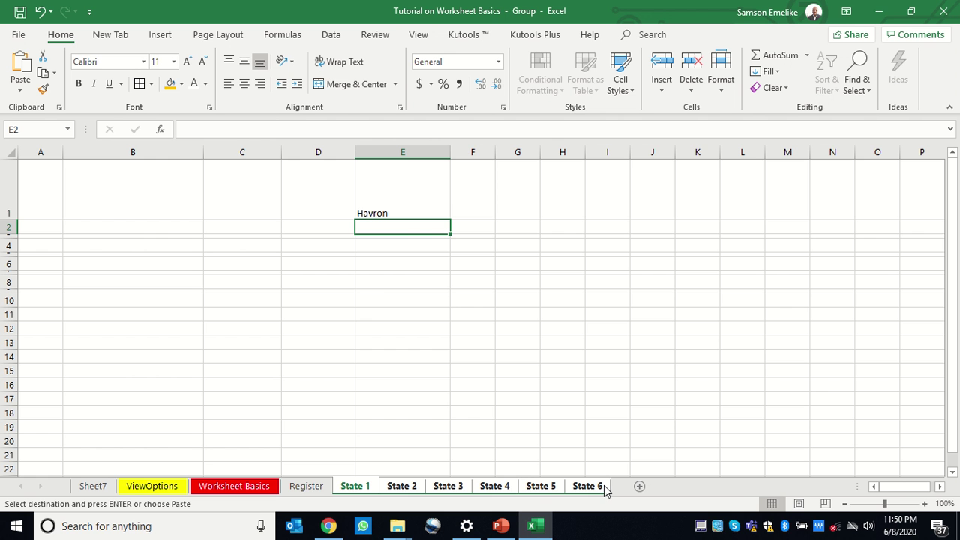
mouse_move(761, 37)
click(9, 148)
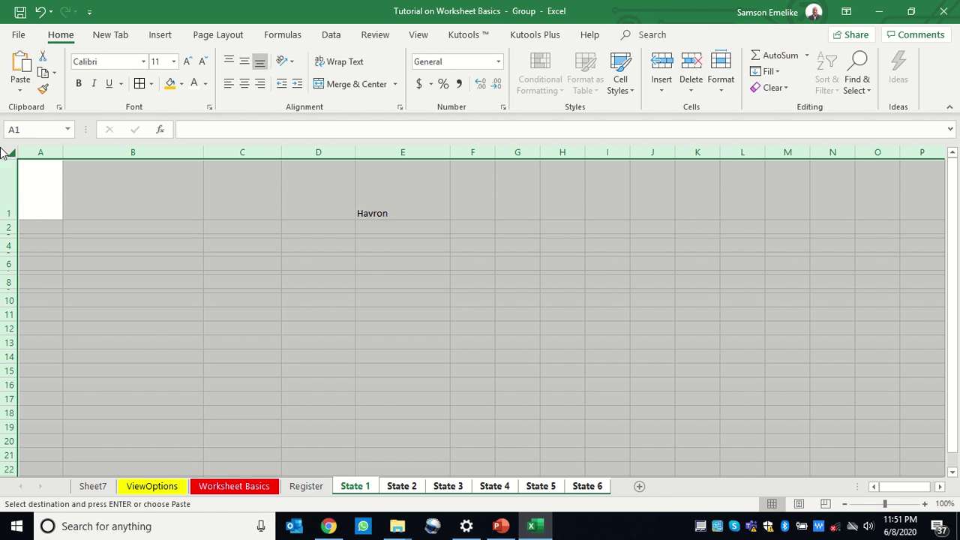
click(8, 148)
key(Return)
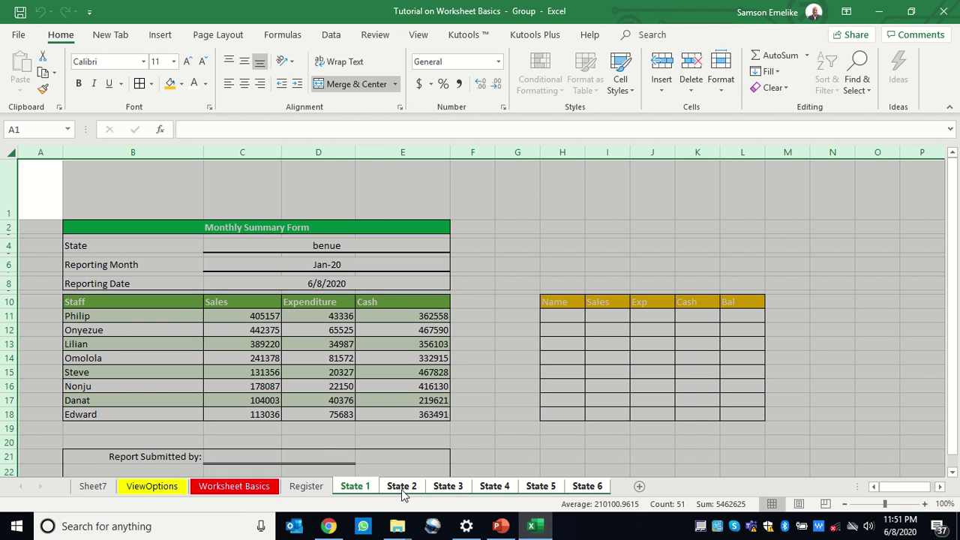
Ungroup the State sheets, check State 5 through State 1, then return to Register
right_click(583, 488)
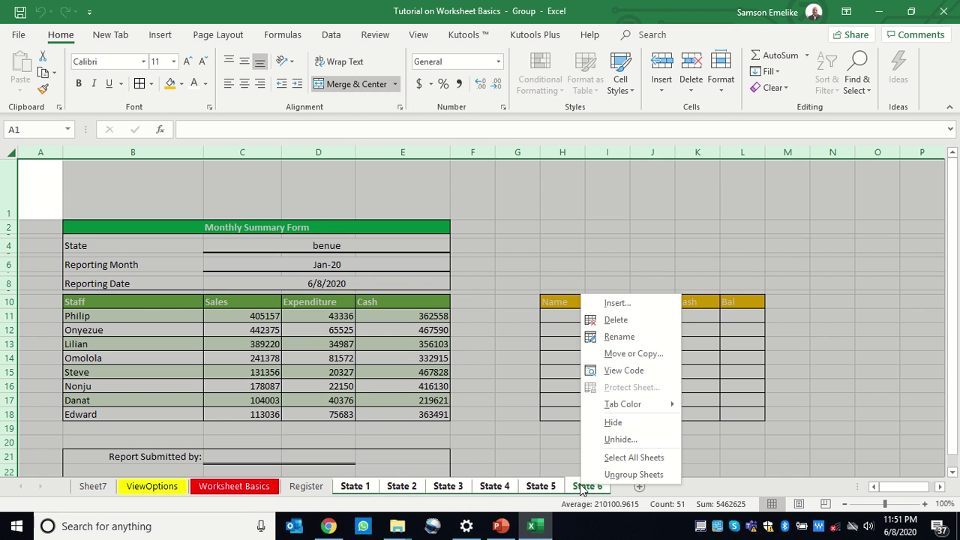
click(630, 475)
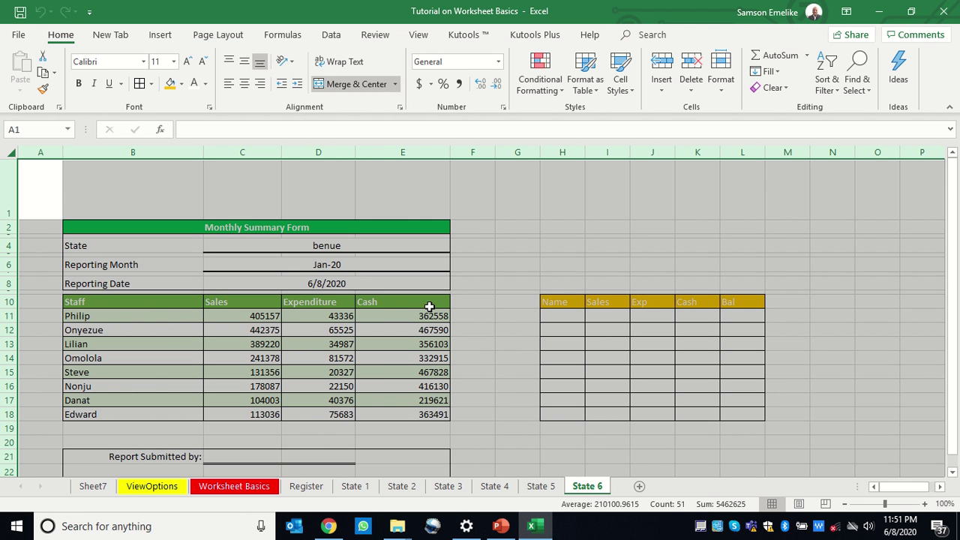
click(540, 487)
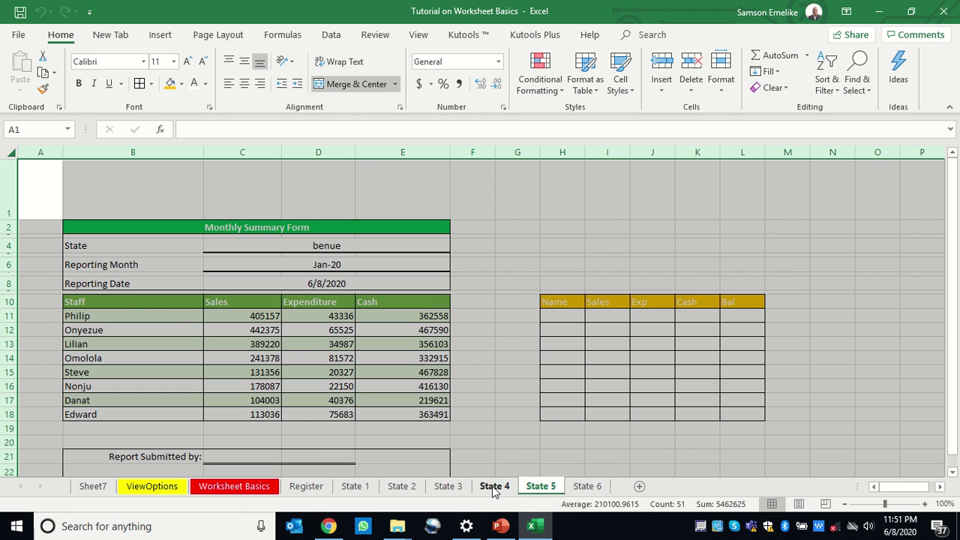
click(493, 486)
click(447, 487)
click(400, 487)
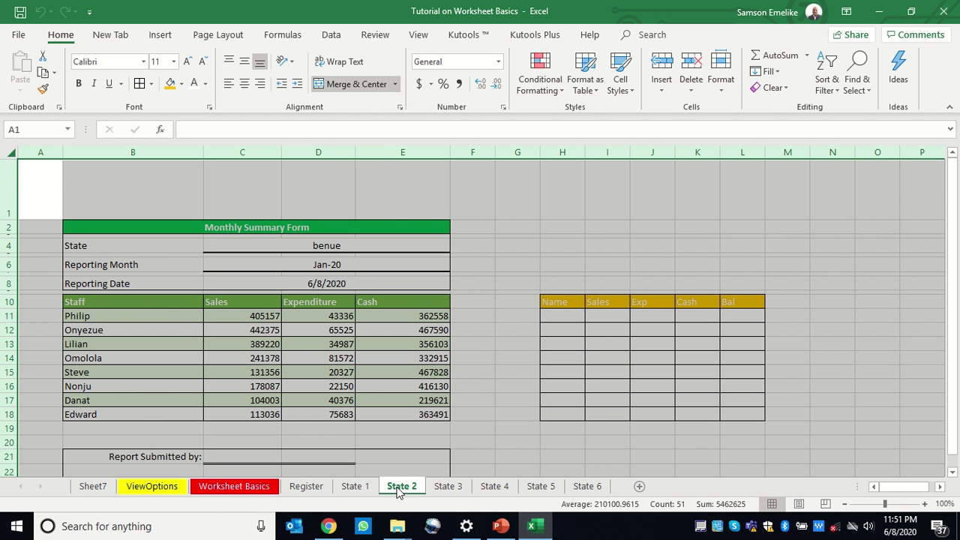
click(356, 487)
click(312, 487)
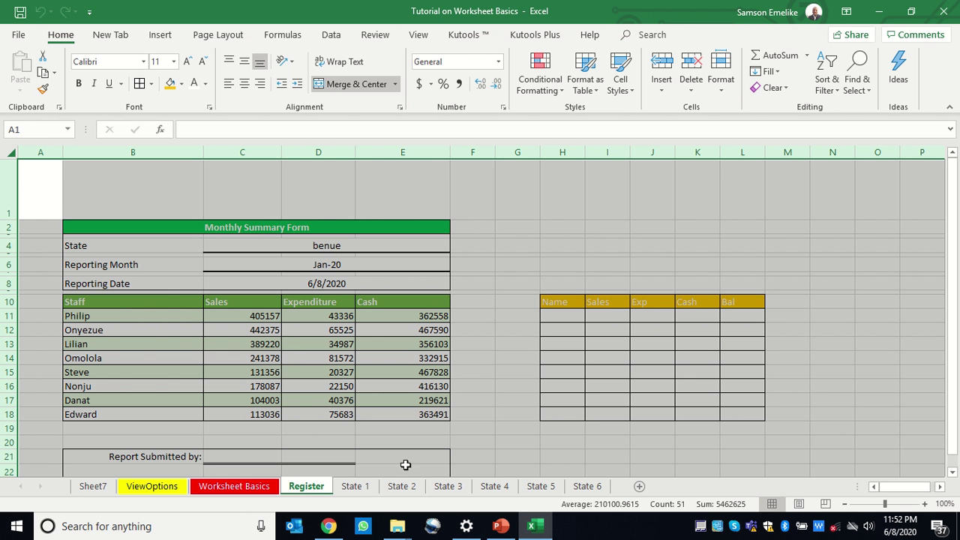
Group sheets State 1–6 and select their Sales, Expenditure and Cash figures
click(465, 452)
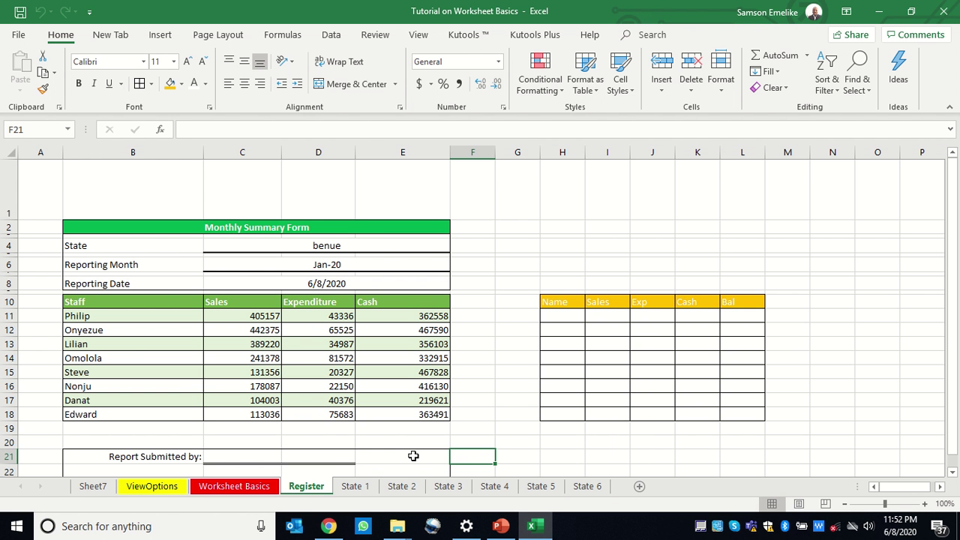
click(355, 486)
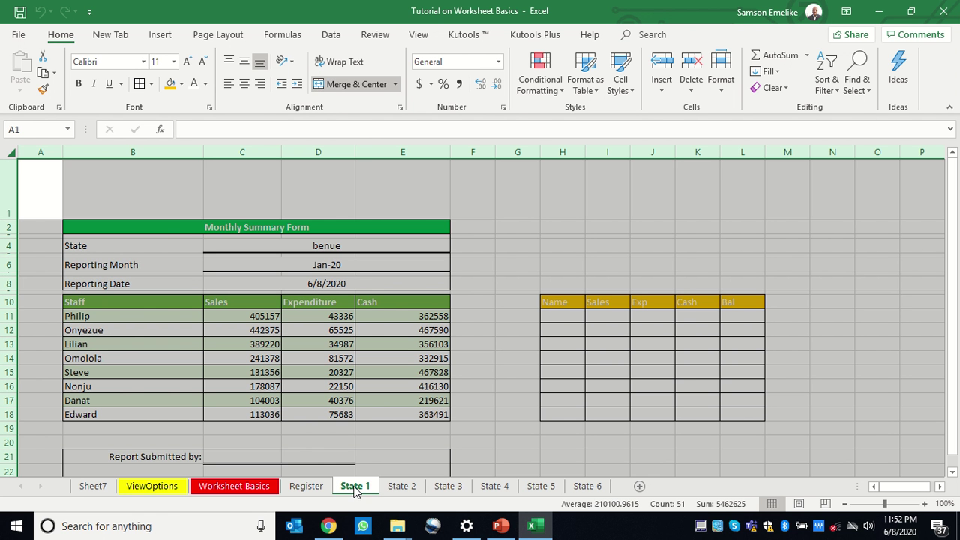
shift+click(588, 486)
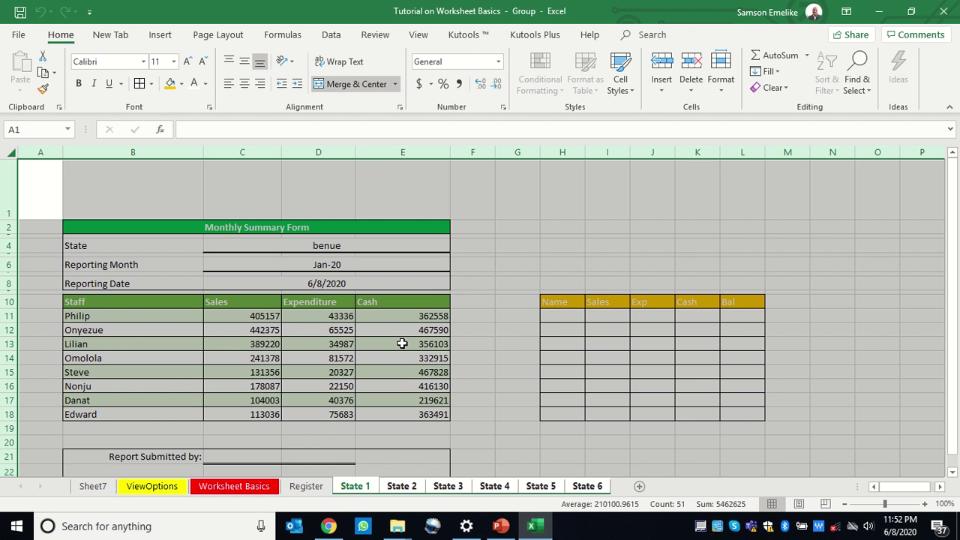
drag(259, 315, 421, 414)
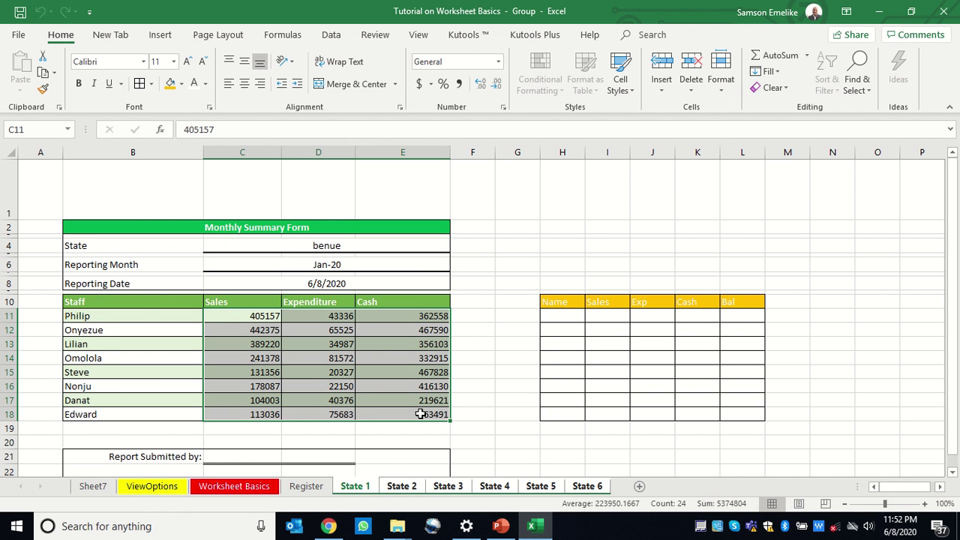
Format the selection as Currency with the ₦ Naira symbol and 0 decimal places
click(432, 84)
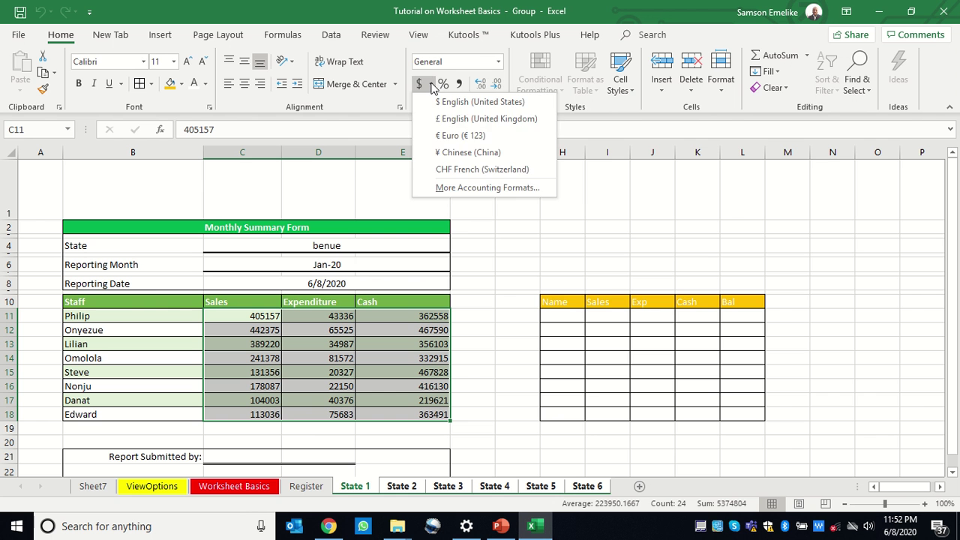
click(477, 189)
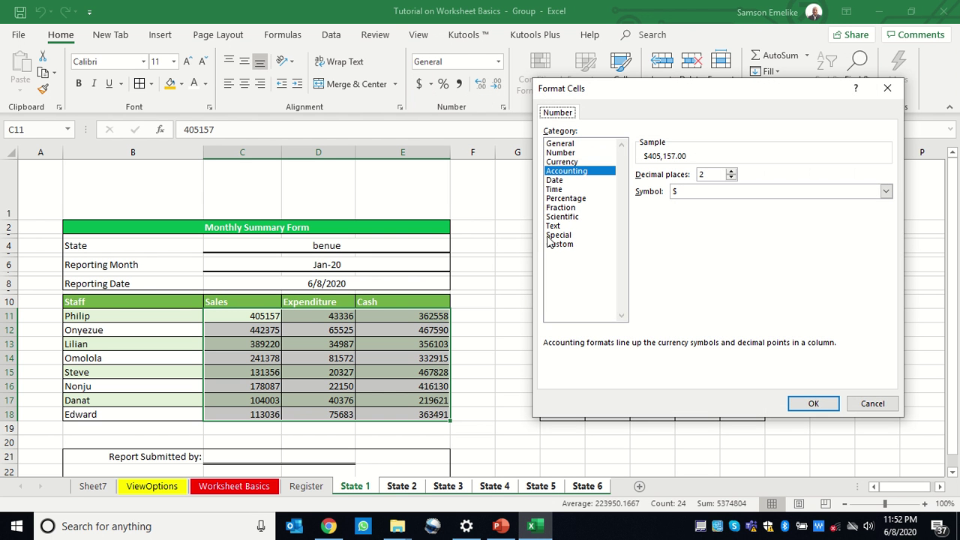
click(564, 162)
click(690, 192)
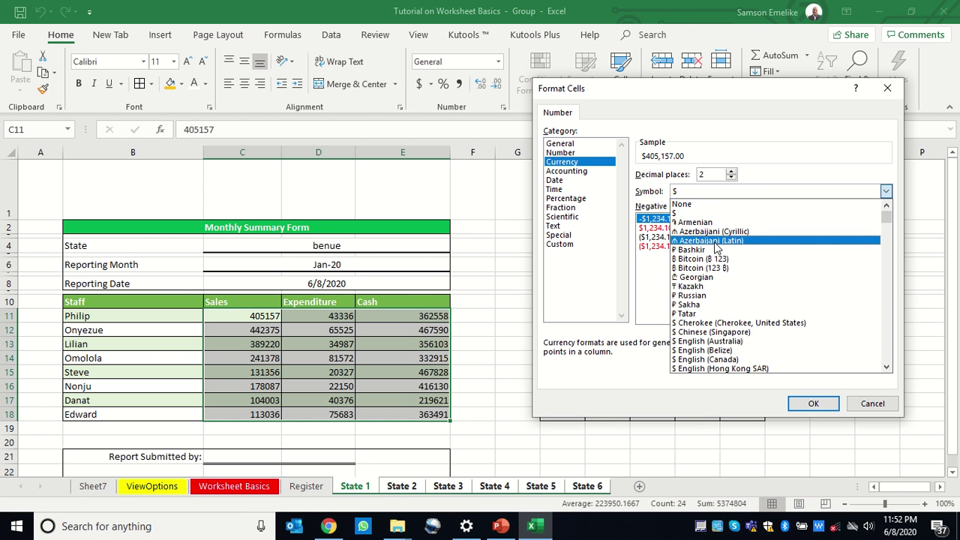
scroll(728, 330, down, 5)
scroll(727, 330, down, 8)
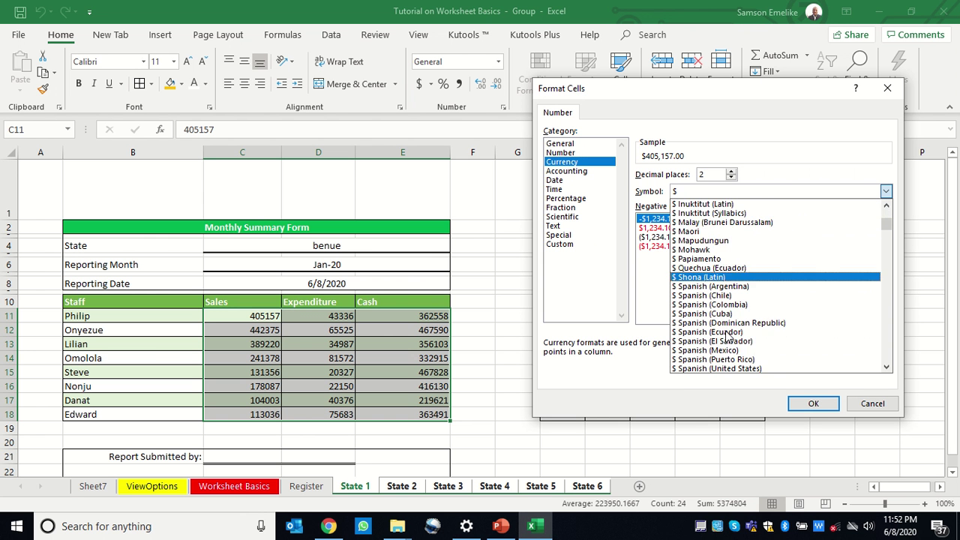
scroll(726, 337, down, 4)
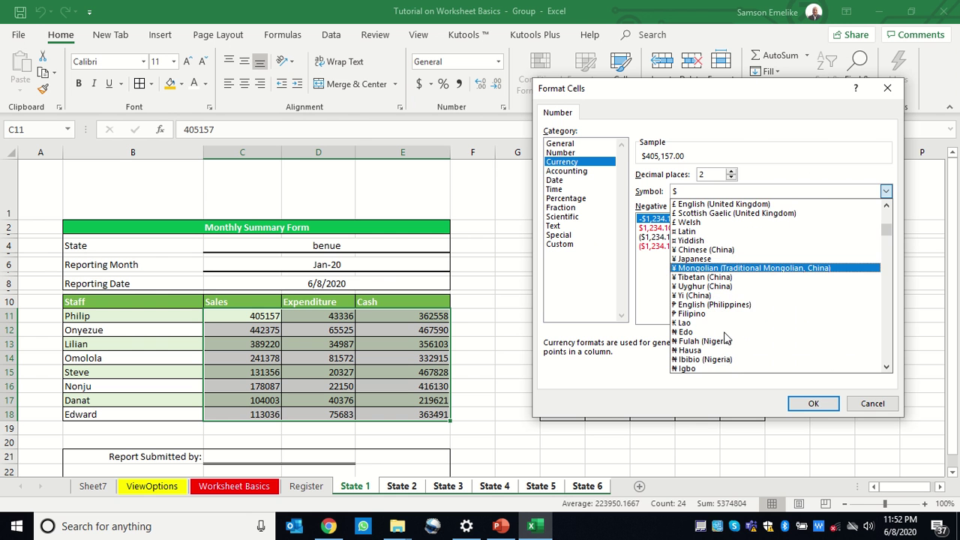
scroll(726, 339, down, 1)
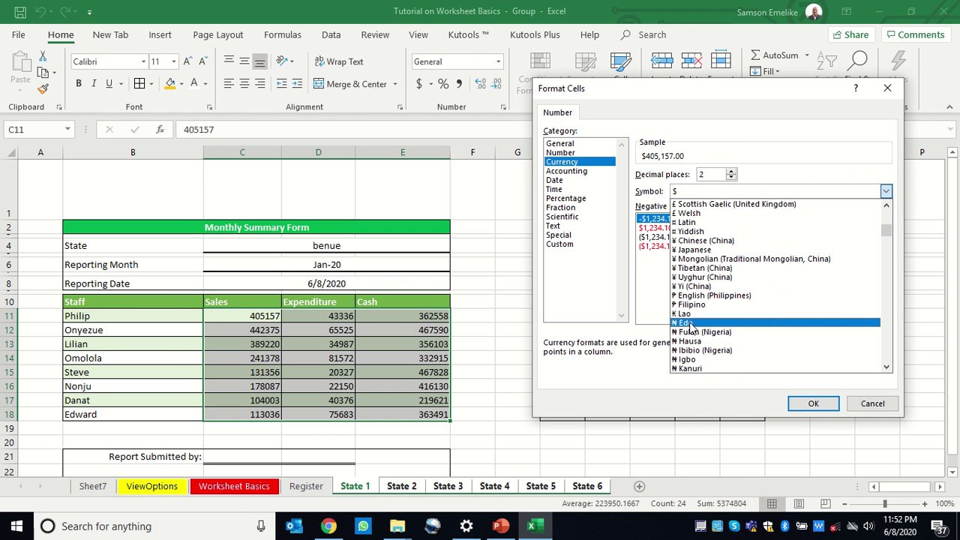
click(721, 322)
click(732, 177)
click(732, 178)
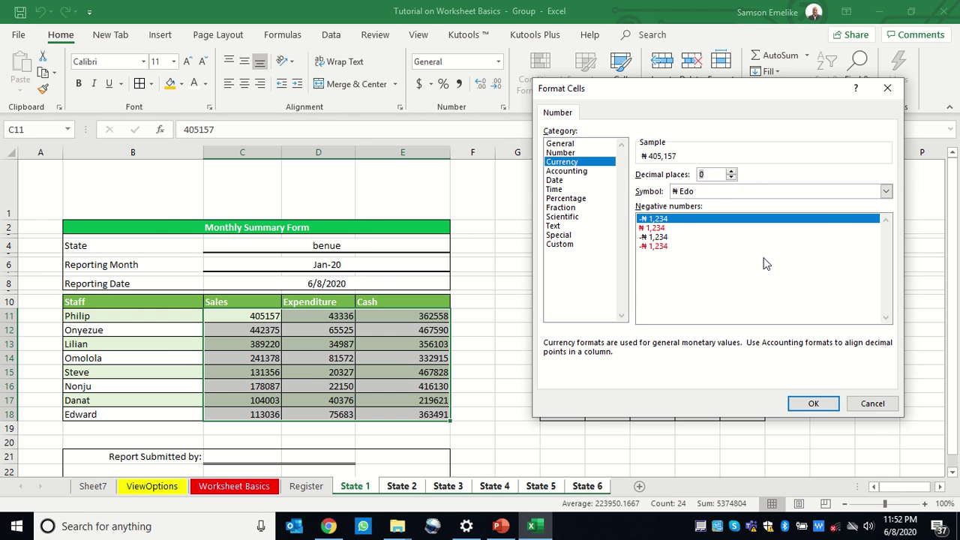
click(715, 175)
click(814, 403)
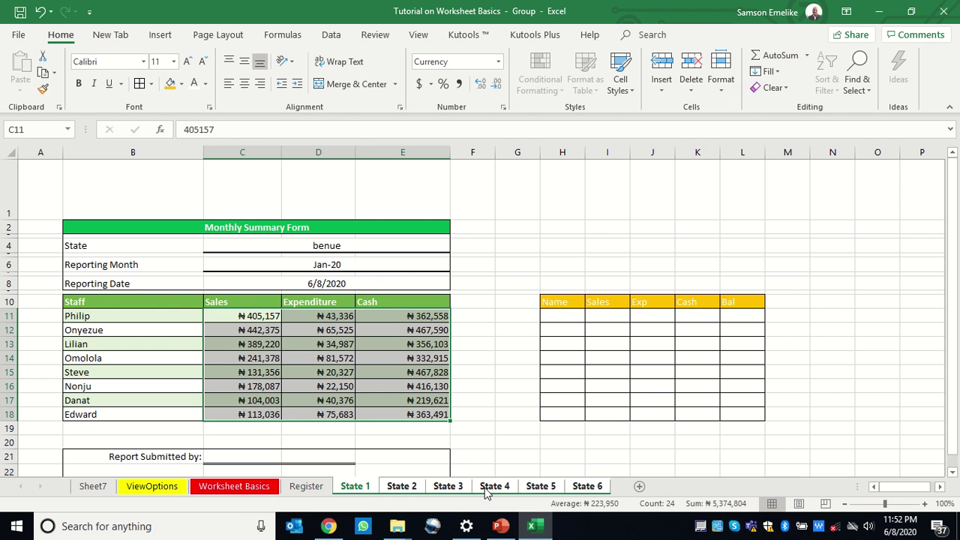
Copy the Naira currency format from State 1's C11 onto Register's C11:E18
click(307, 487)
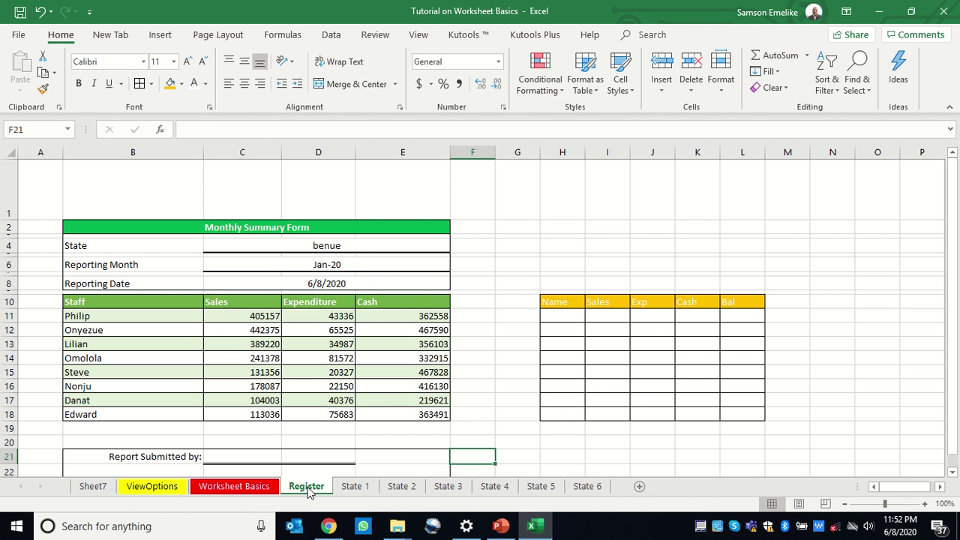
click(357, 488)
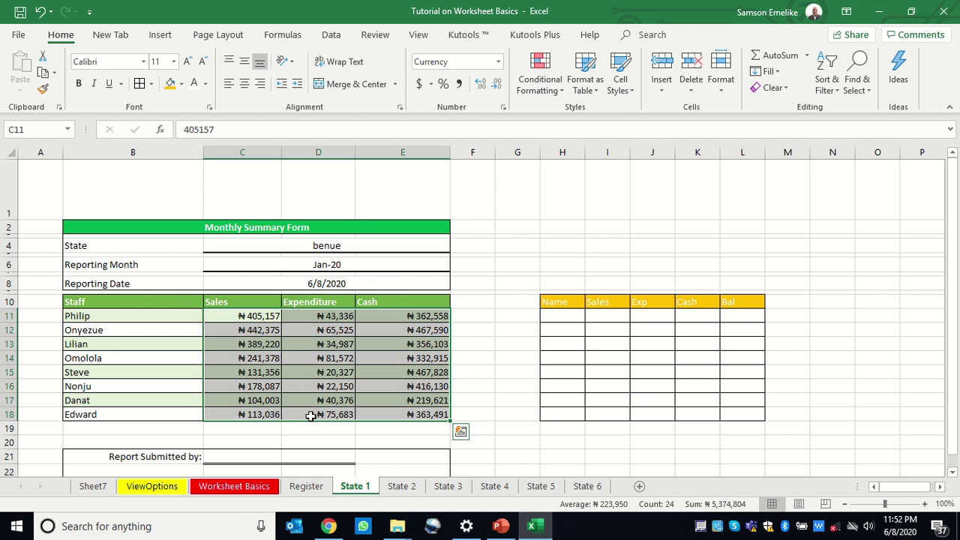
click(252, 316)
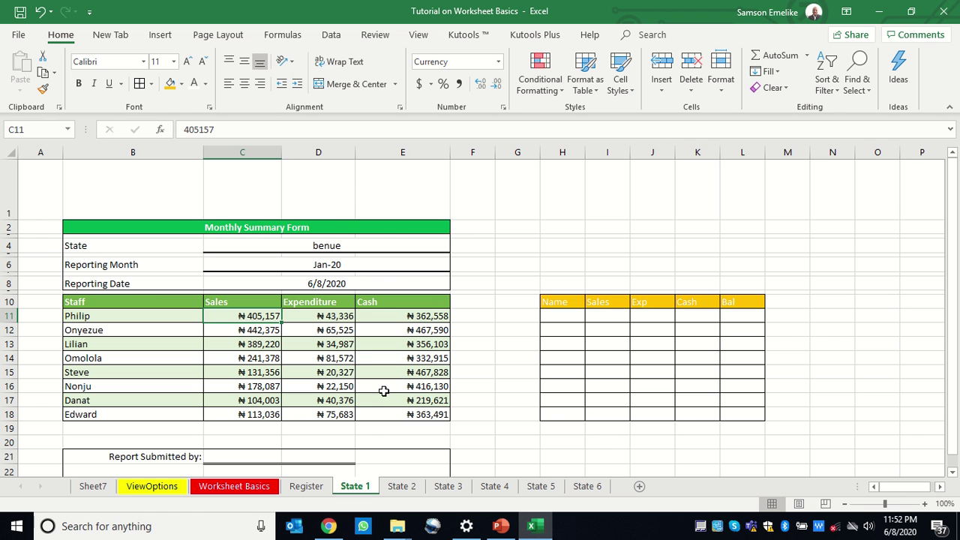
click(44, 89)
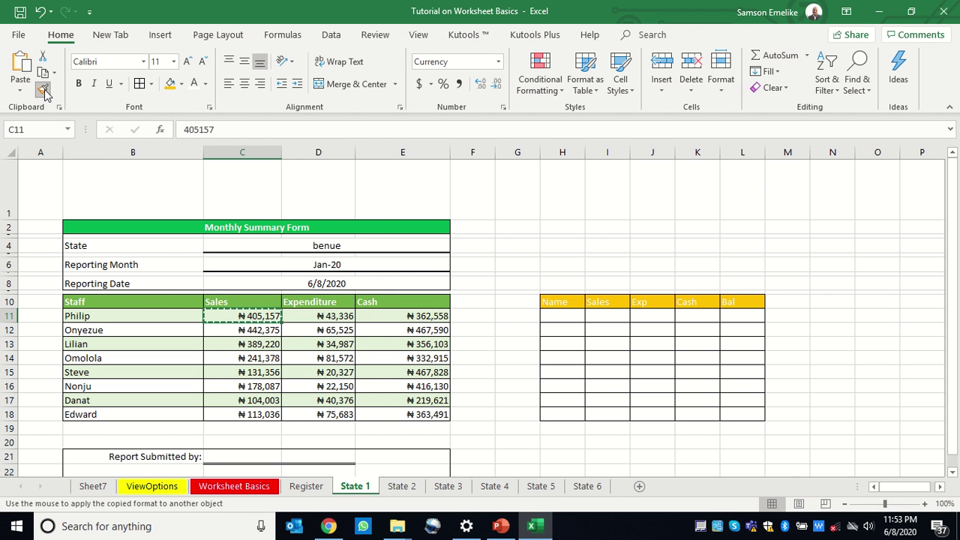
click(306, 486)
mouse_move(258, 316)
mouse_down()
mouse_move(449, 364)
mouse_move(432, 414)
mouse_up()
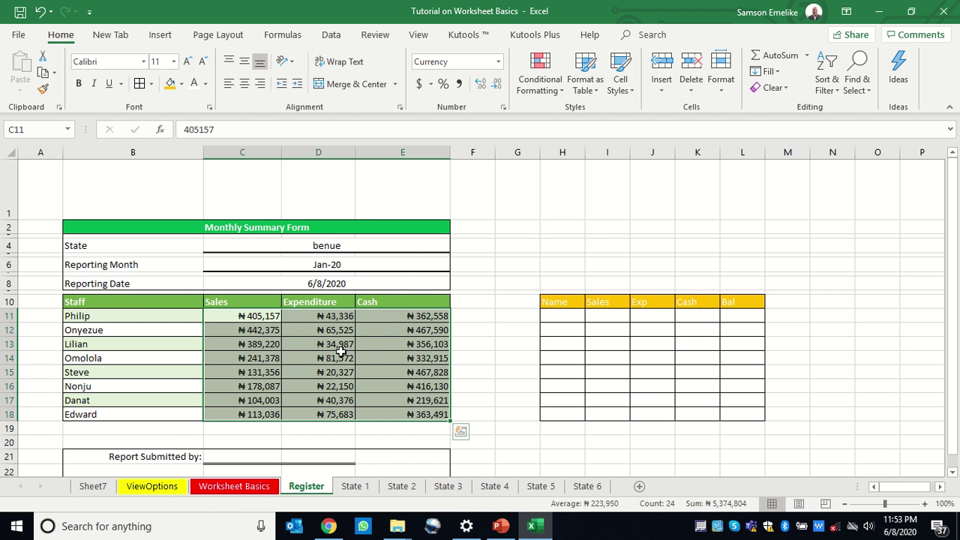
Save the workbook and select Register's C11:E18 figures for clearing
key(ctrl+s)
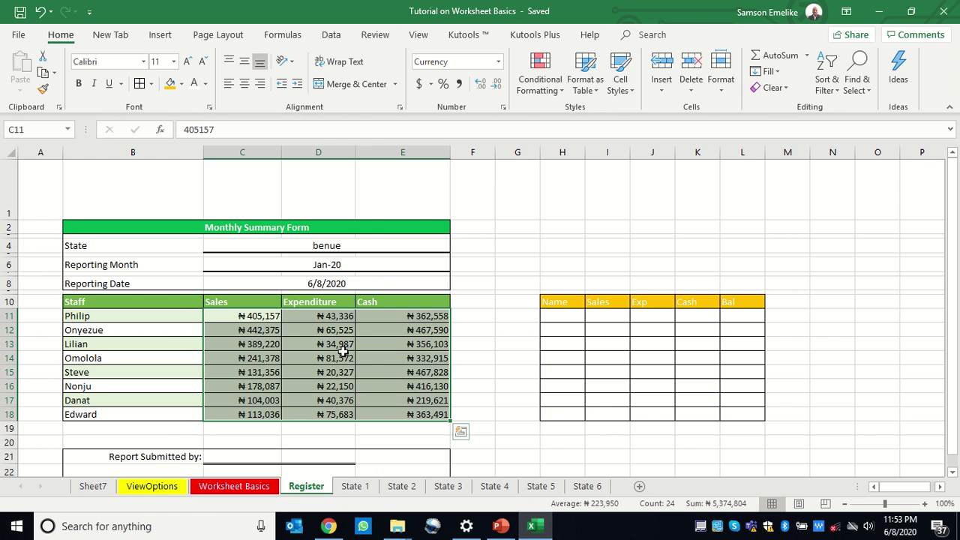
click(501, 383)
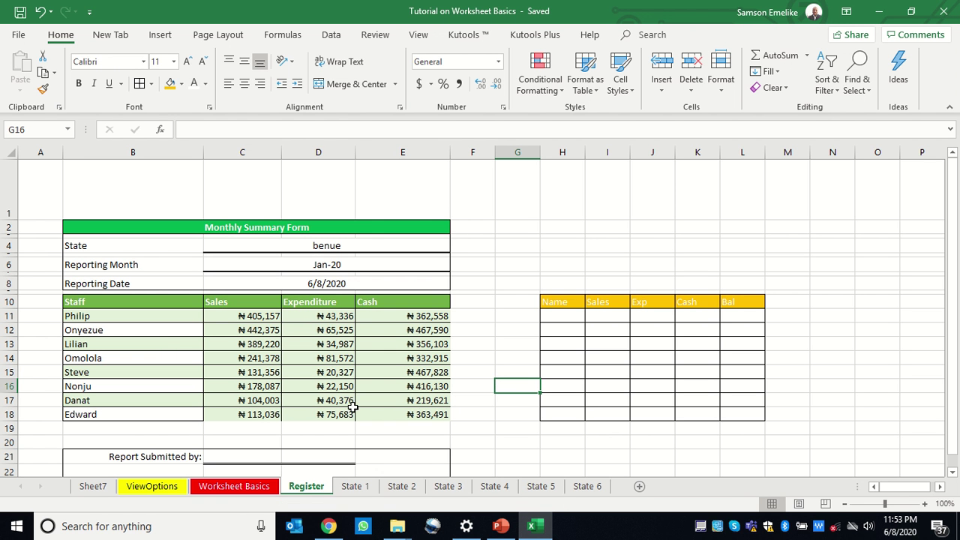
drag(244, 316, 414, 411)
key(Delete)
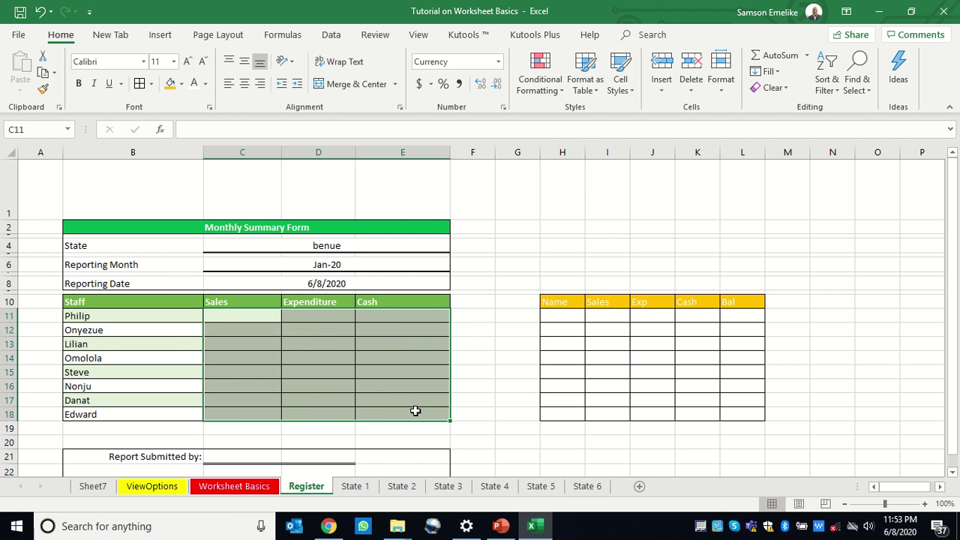
click(492, 400)
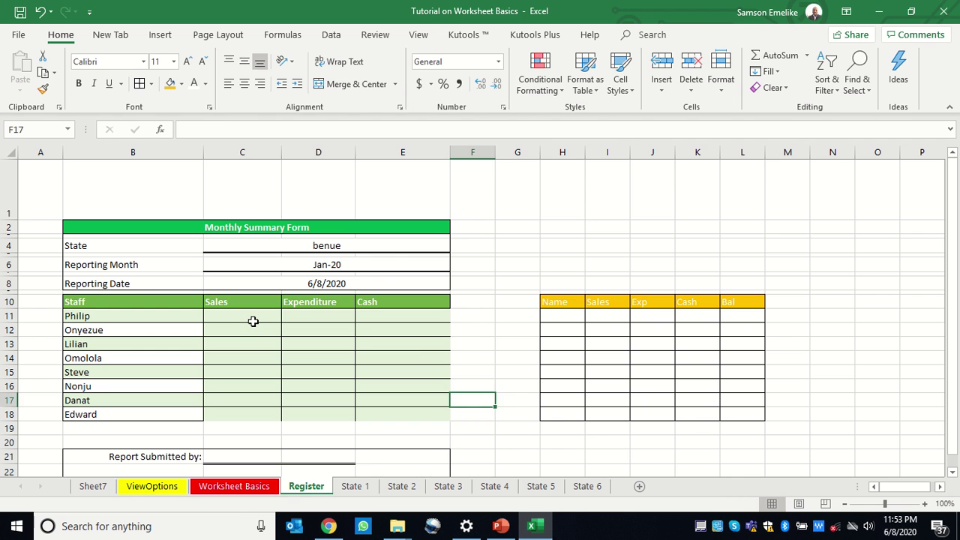
drag(253, 321, 289, 303)
text(44354)
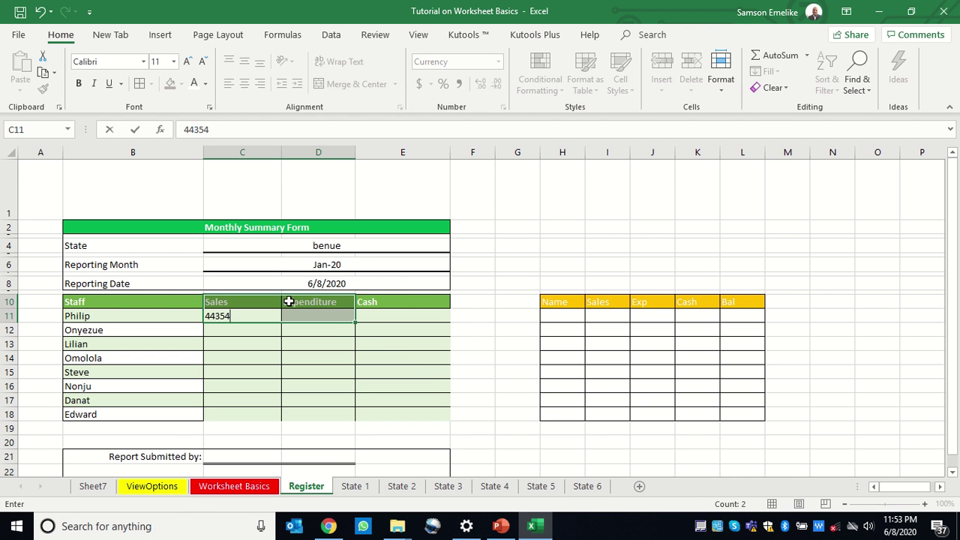
key(Return)
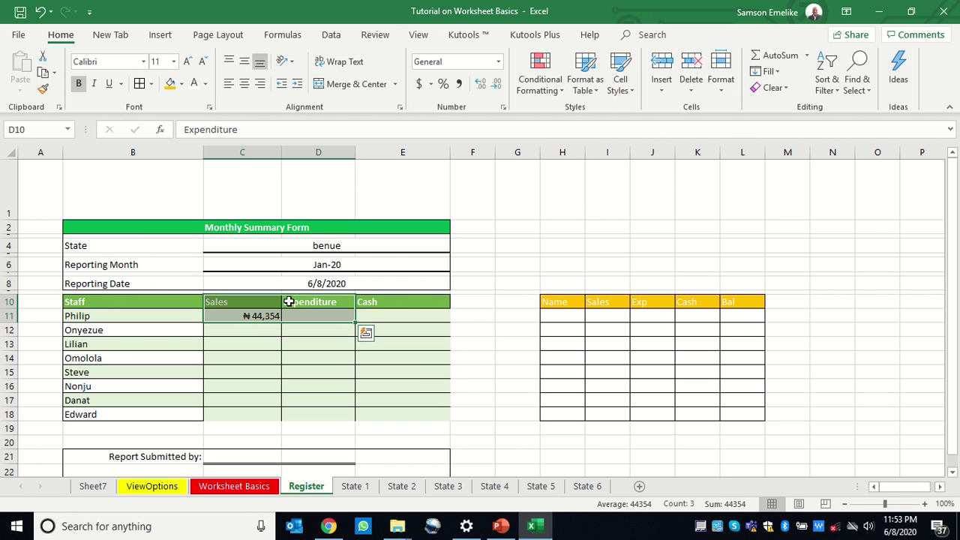
key(ctrl+z)
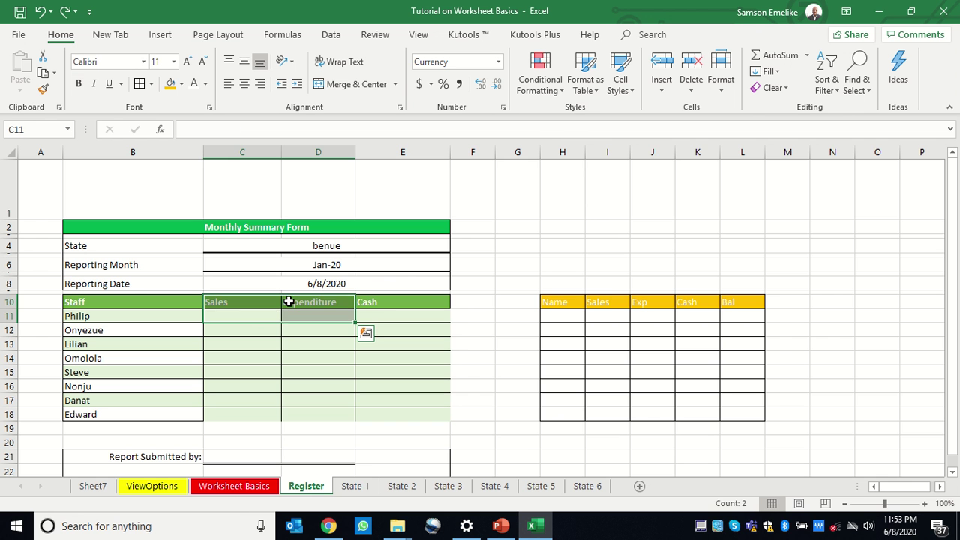
click(285, 345)
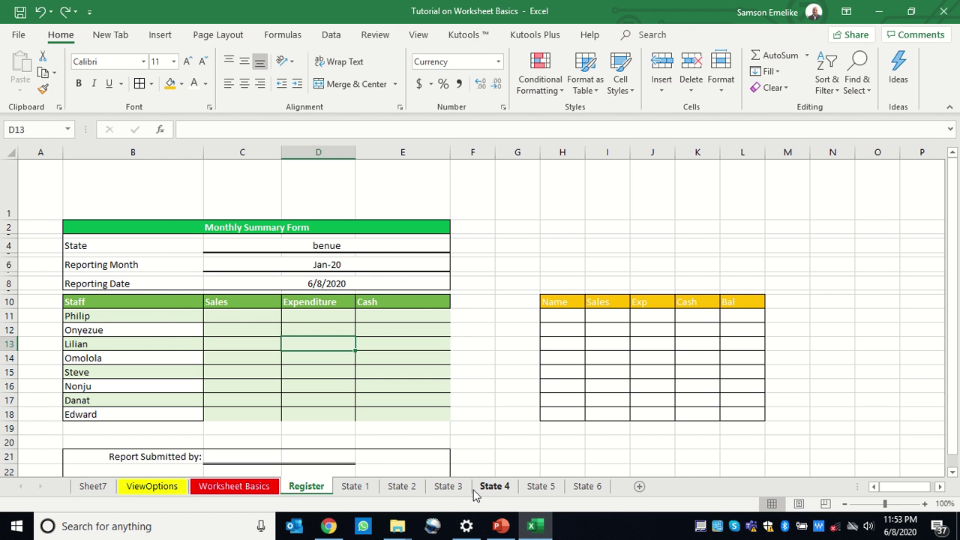
Enter a 3D SUM in Register C11 totalling C11 across State 1 to State 6
click(233, 315)
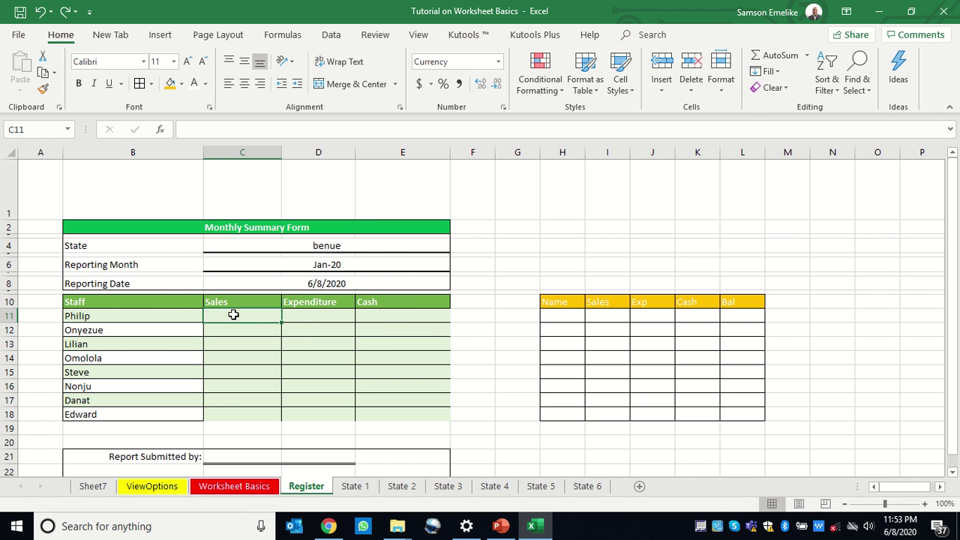
text(=sum)
key(Tab)
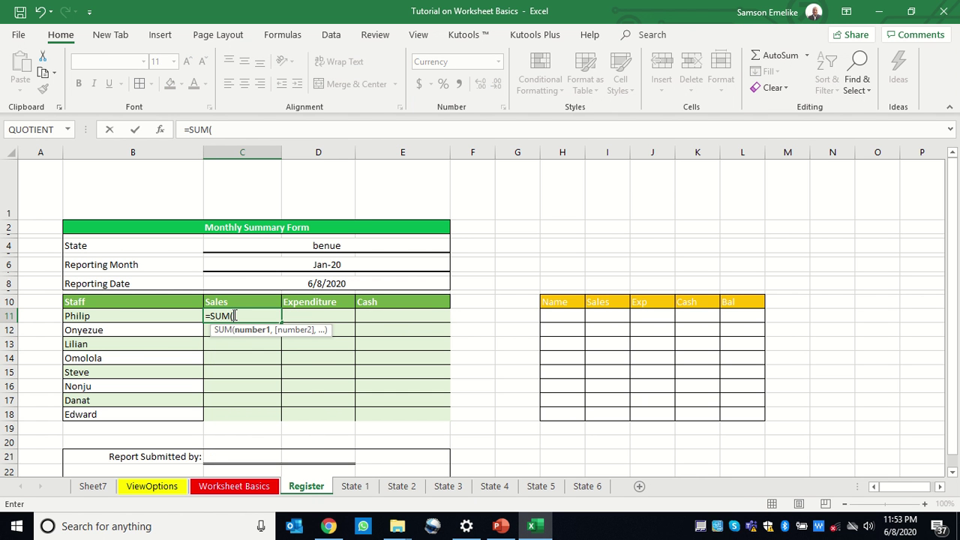
click(354, 487)
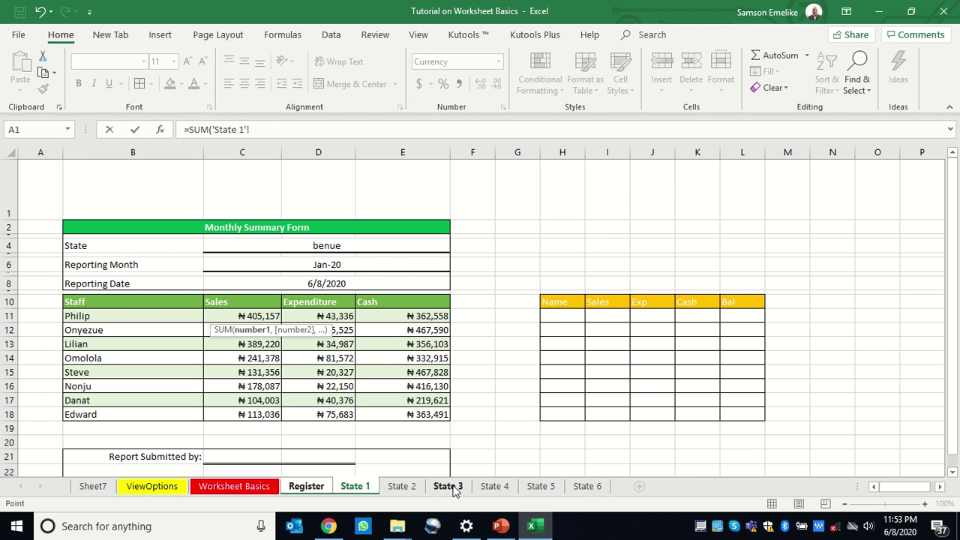
shift+click(587, 486)
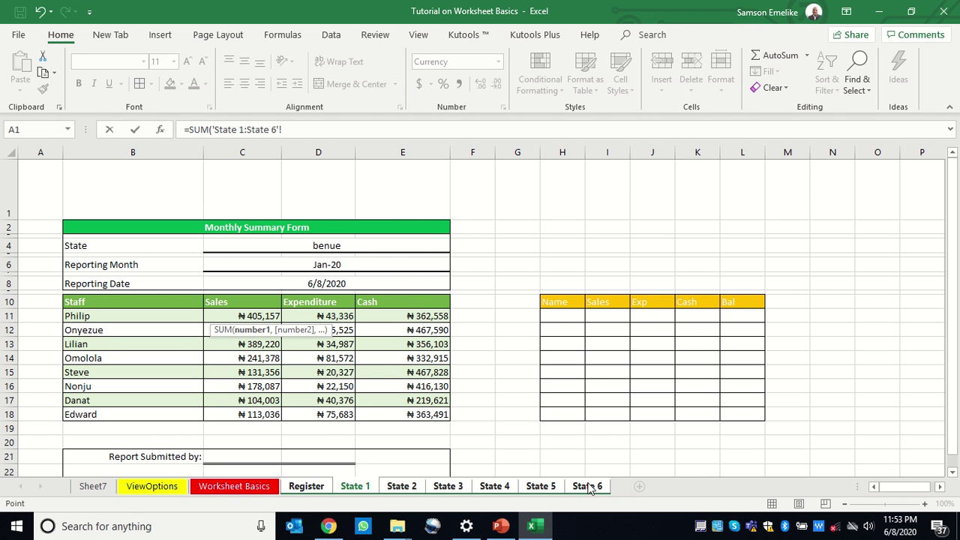
click(252, 315)
key(Return)
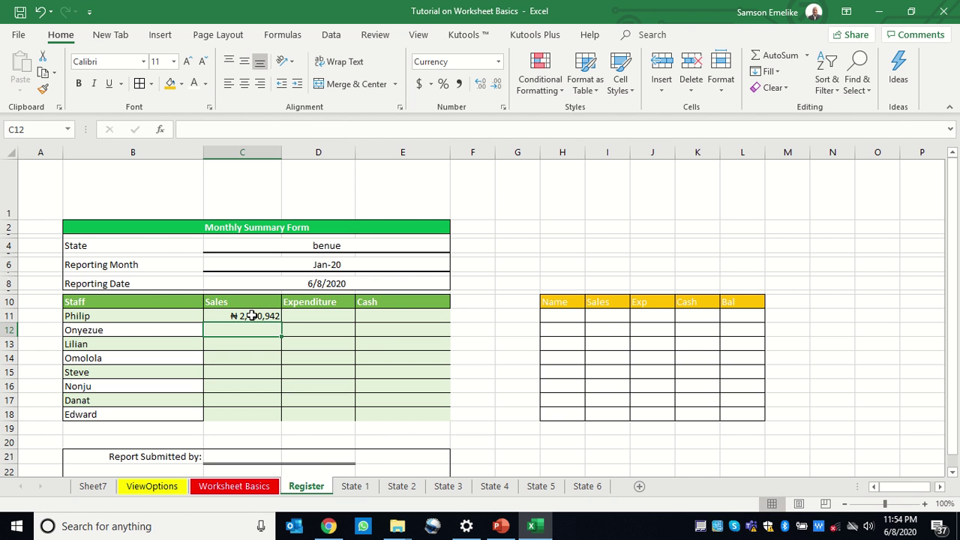
Fill the C11 total across to E11 and down to row 18
click(252, 316)
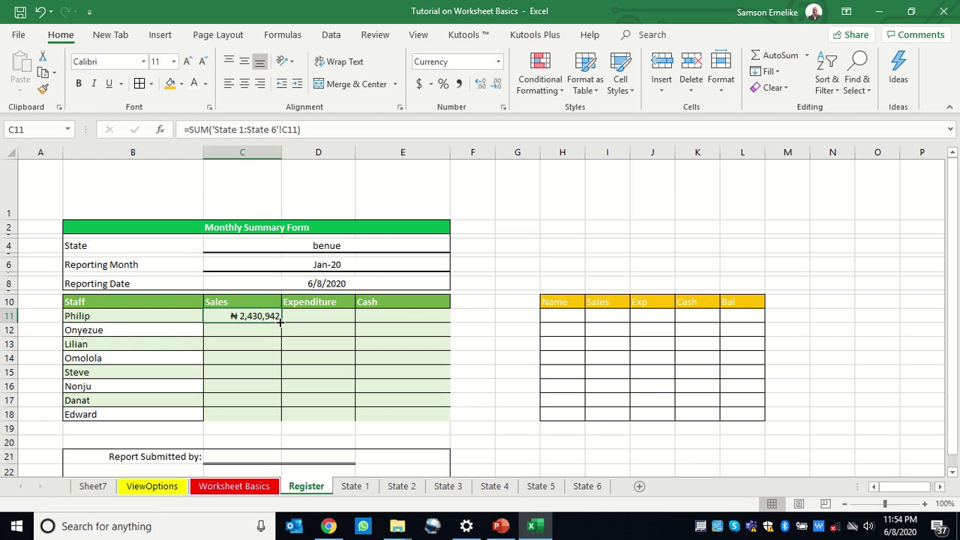
drag(280, 322, 443, 324)
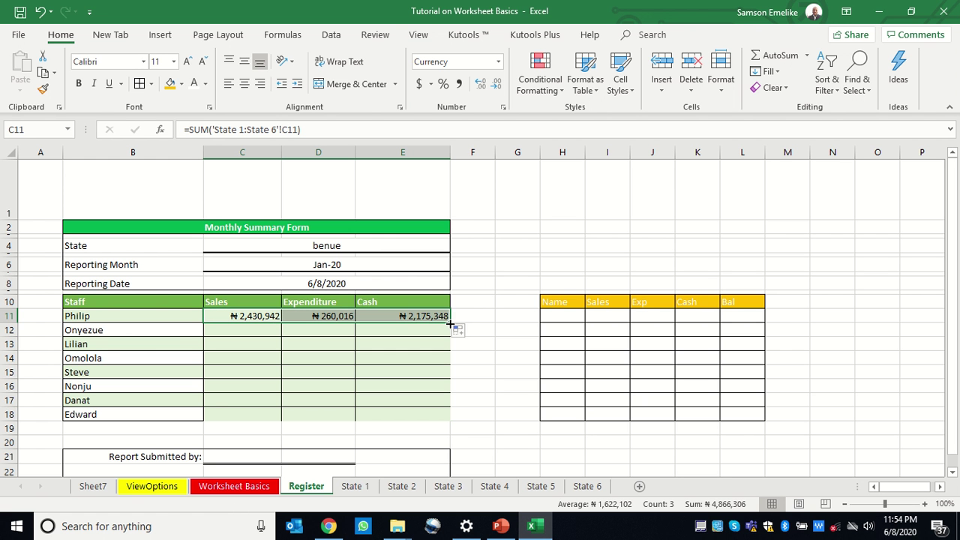
double_click(450, 324)
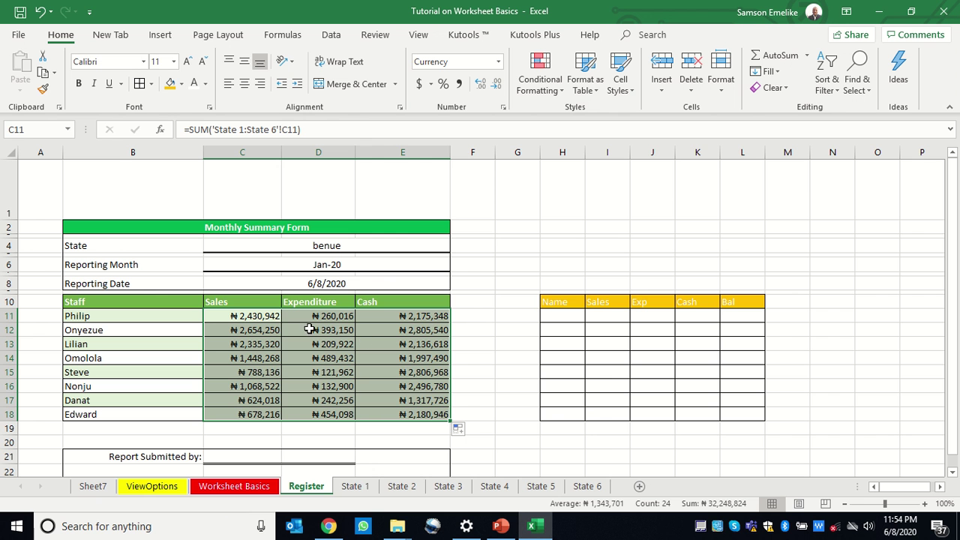
click(251, 317)
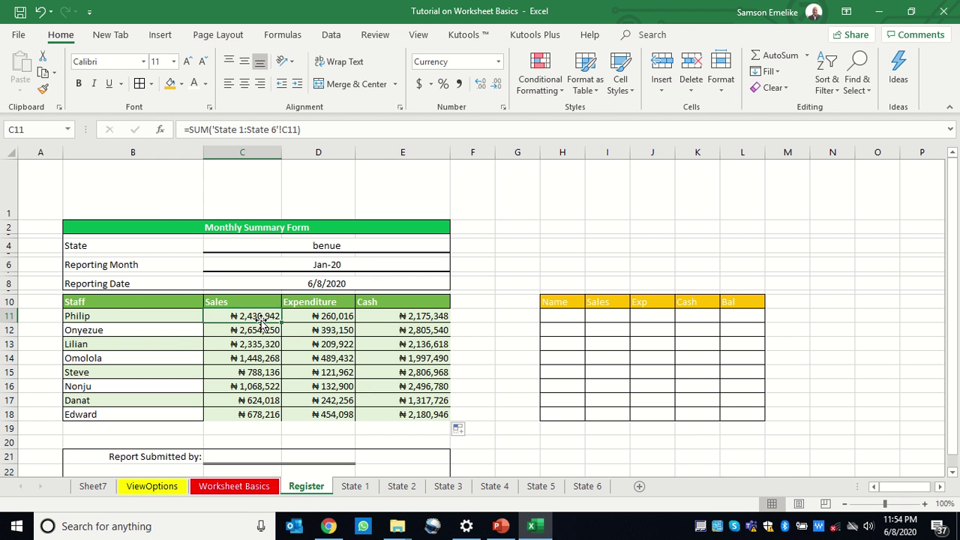
Go to the State 1 sheet to compare its C11 Sales figure of ₦405,157
click(356, 487)
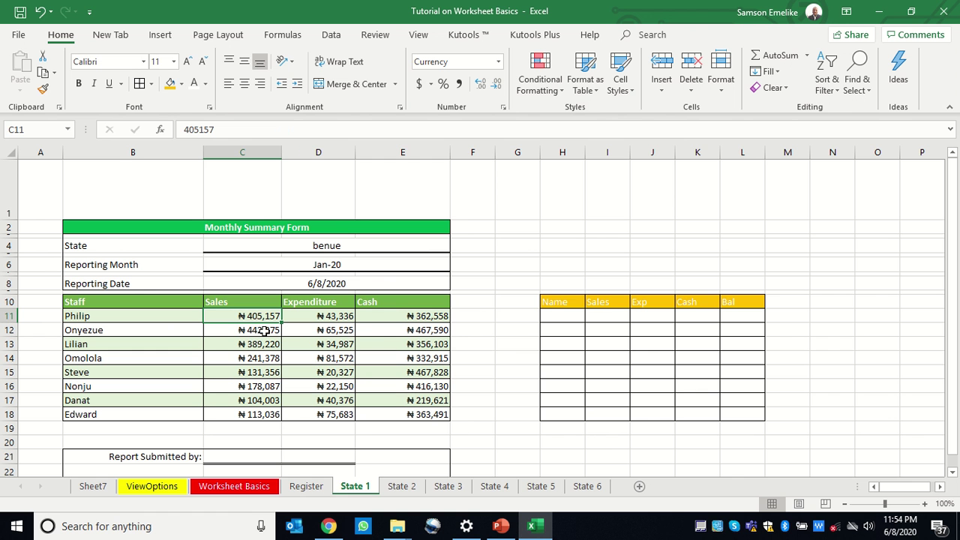